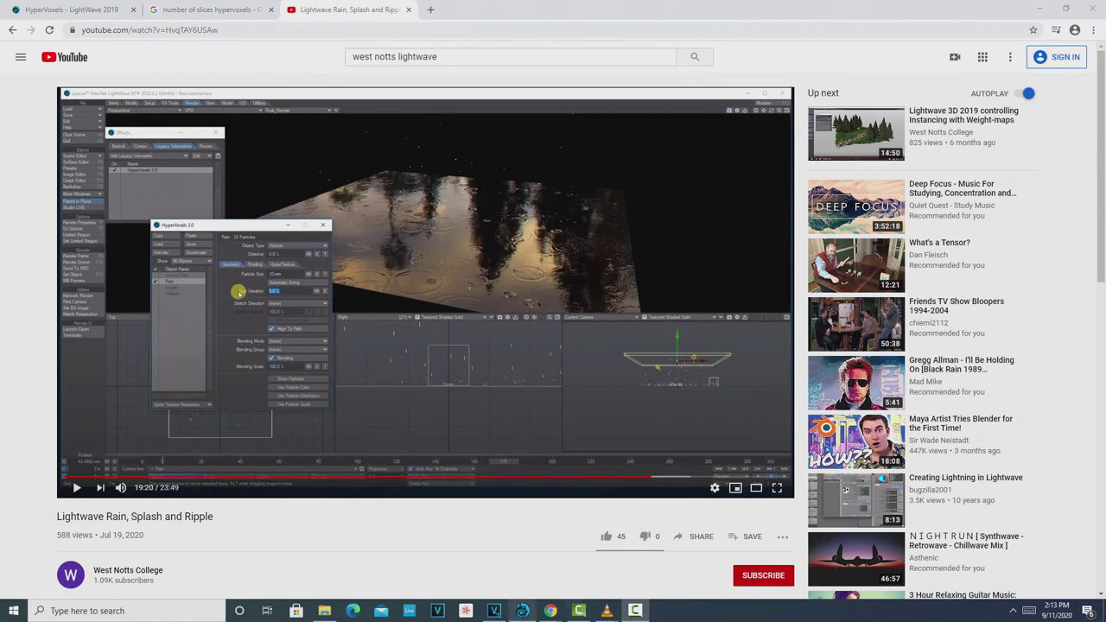
Step: Play rain33.mp4 in VLC several times, then return to LightWave
{"action": "left_click", "coordinate": [664, 546]}
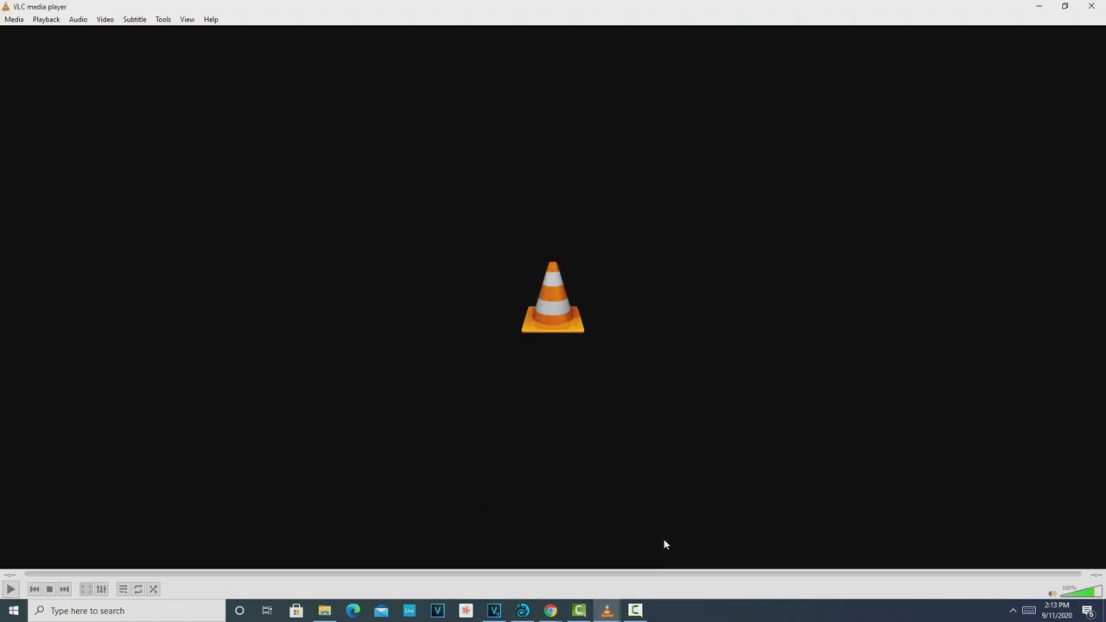
{"action": "left_click", "coordinate": [10, 590]}
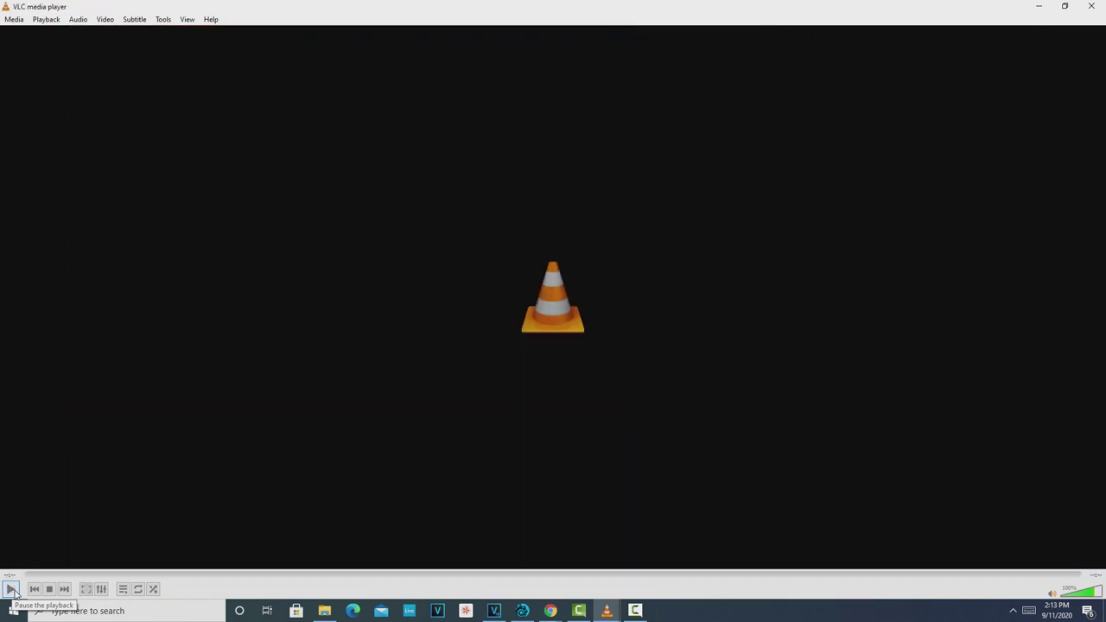
{"action": "left_click", "coordinate": [11, 589]}
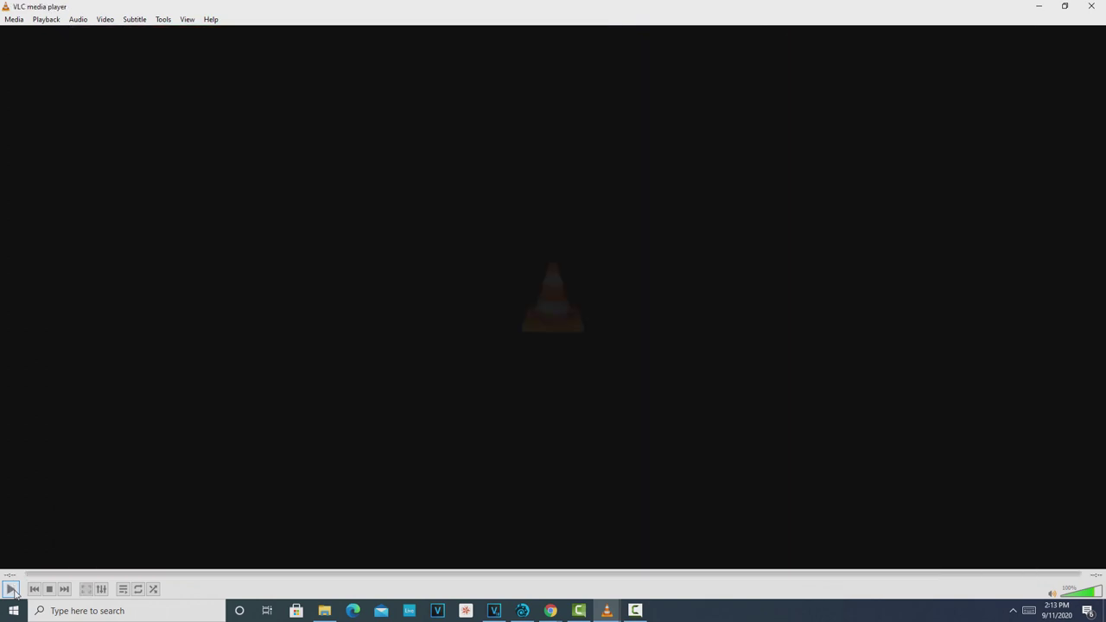
{"action": "left_click", "coordinate": [10, 590]}
{"action": "left_click", "coordinate": [11, 590]}
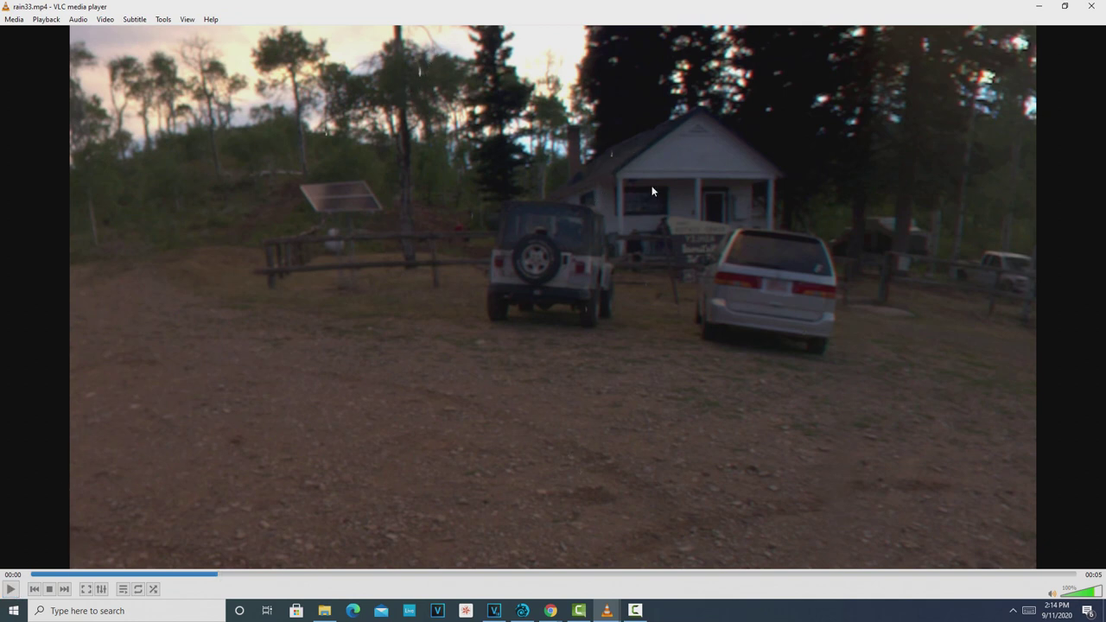
{"action": "left_click", "coordinate": [522, 611]}
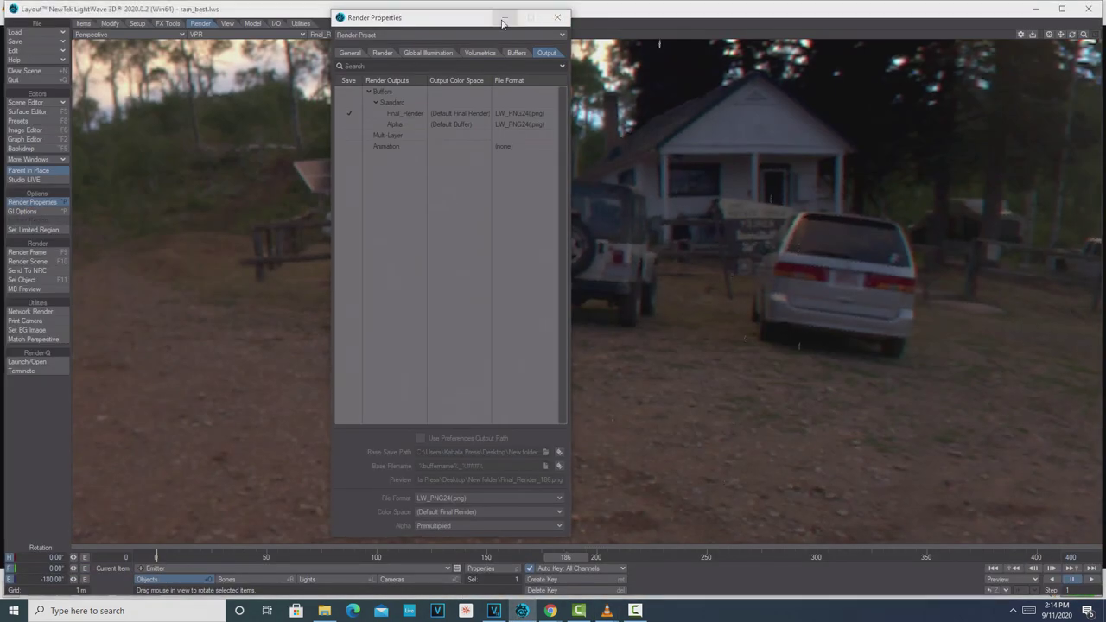
Step: Close the Render Properties window
{"action": "left_click", "coordinate": [558, 18]}
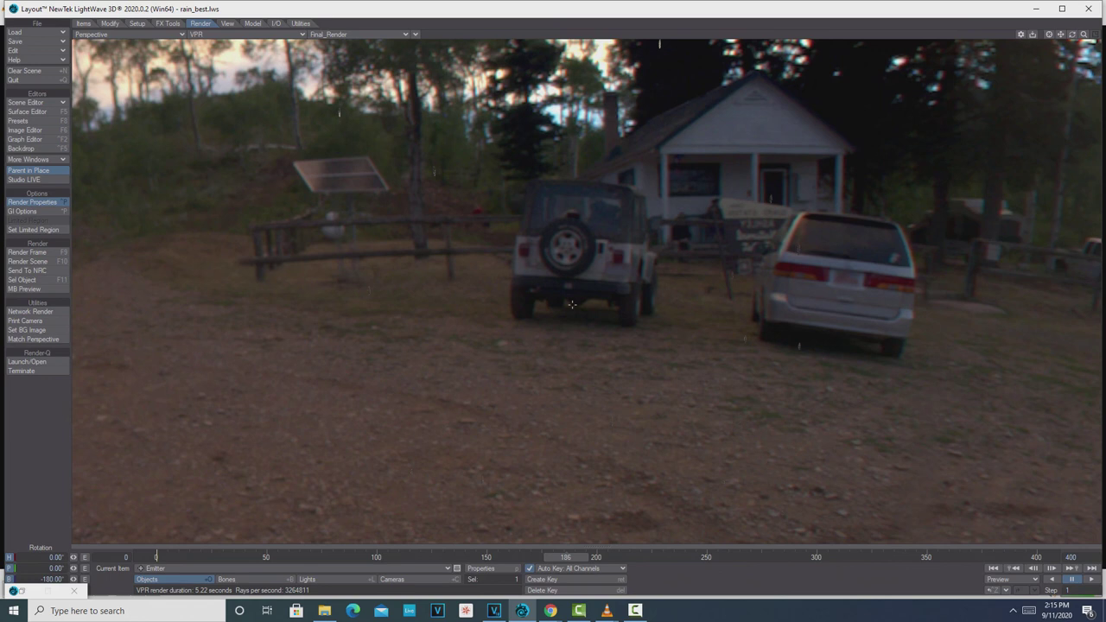
Step: Open Preferences and check the CS tab presets, keeping display and render at sRGB, then close
{"action": "key", "text": "o"}
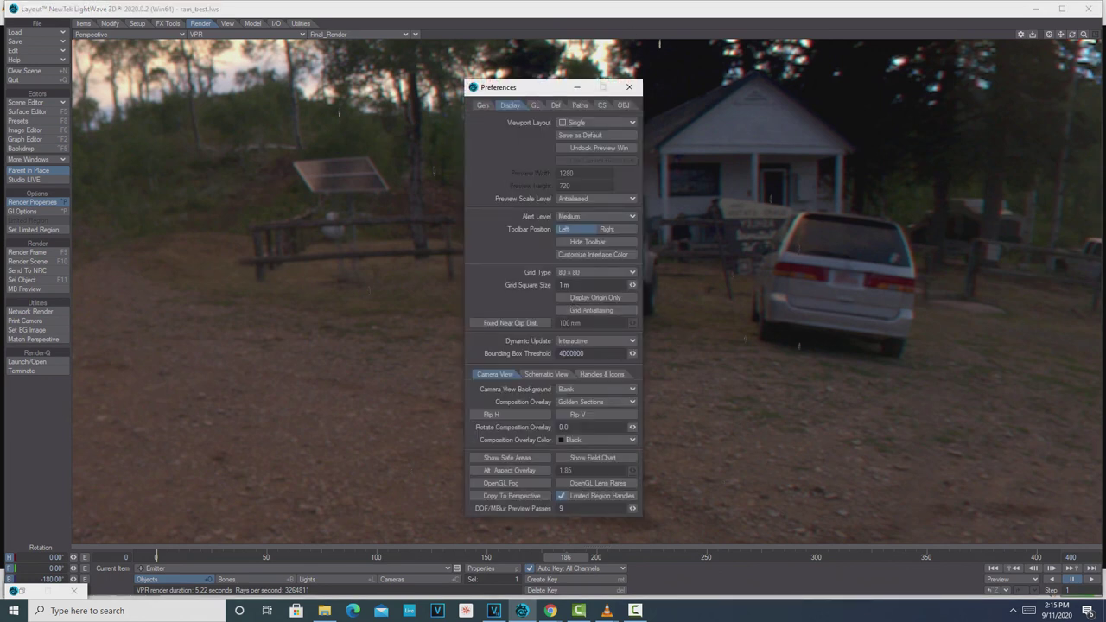
{"action": "left_click", "coordinate": [602, 105]}
{"action": "left_click", "coordinate": [632, 123]}
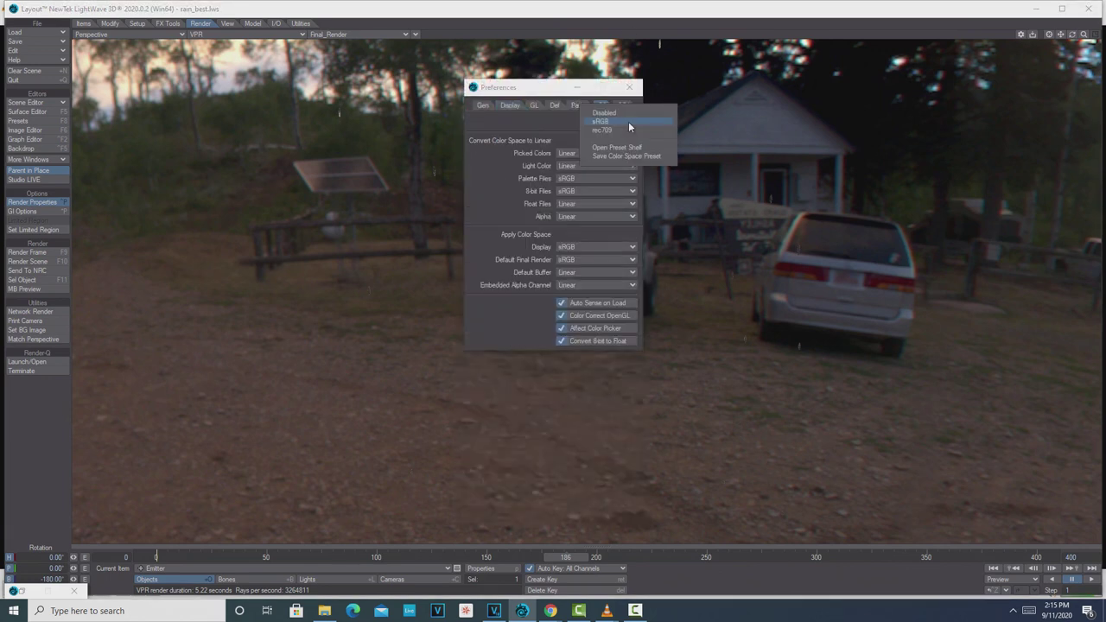
{"action": "left_click", "coordinate": [606, 124]}
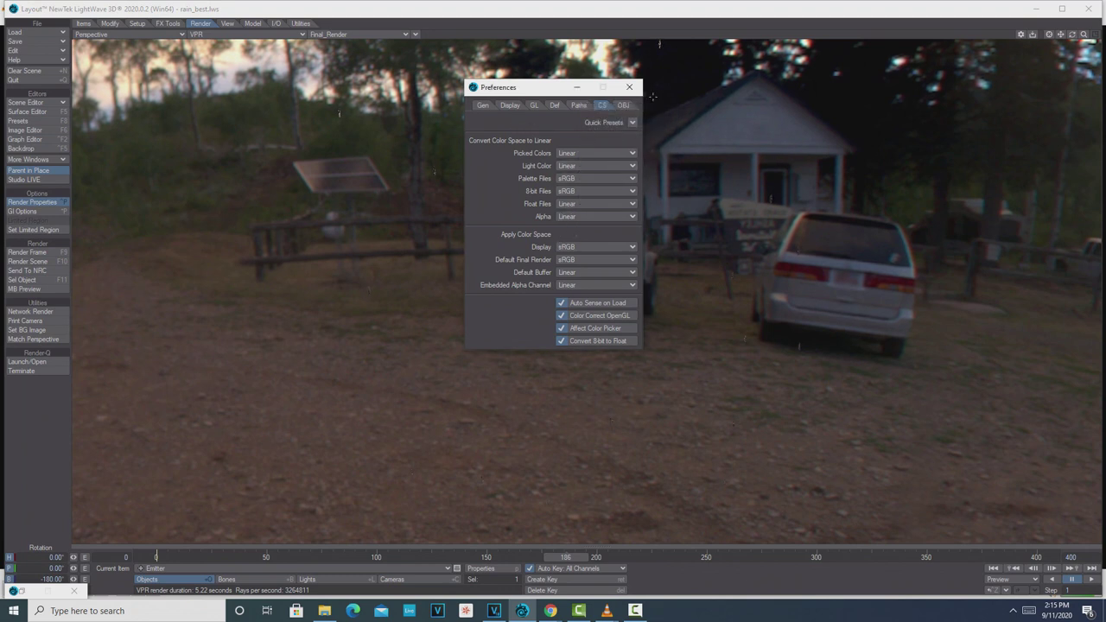
{"action": "left_click", "coordinate": [629, 87]}
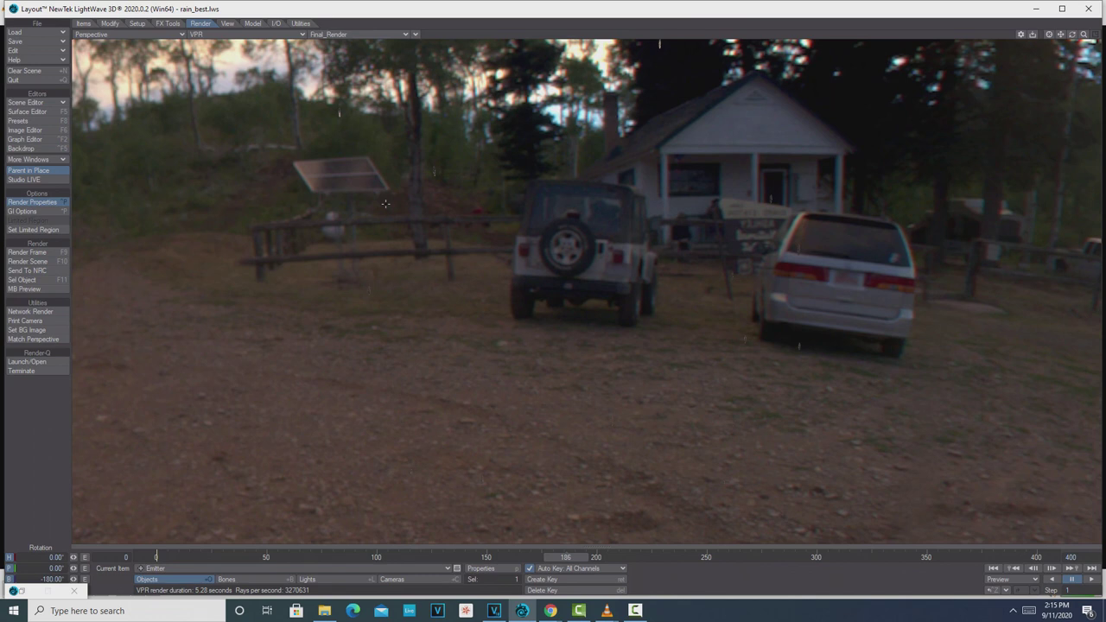
Step: Clear the scene without saving and add a new FX particle emitter
{"action": "left_click", "coordinate": [52, 75]}
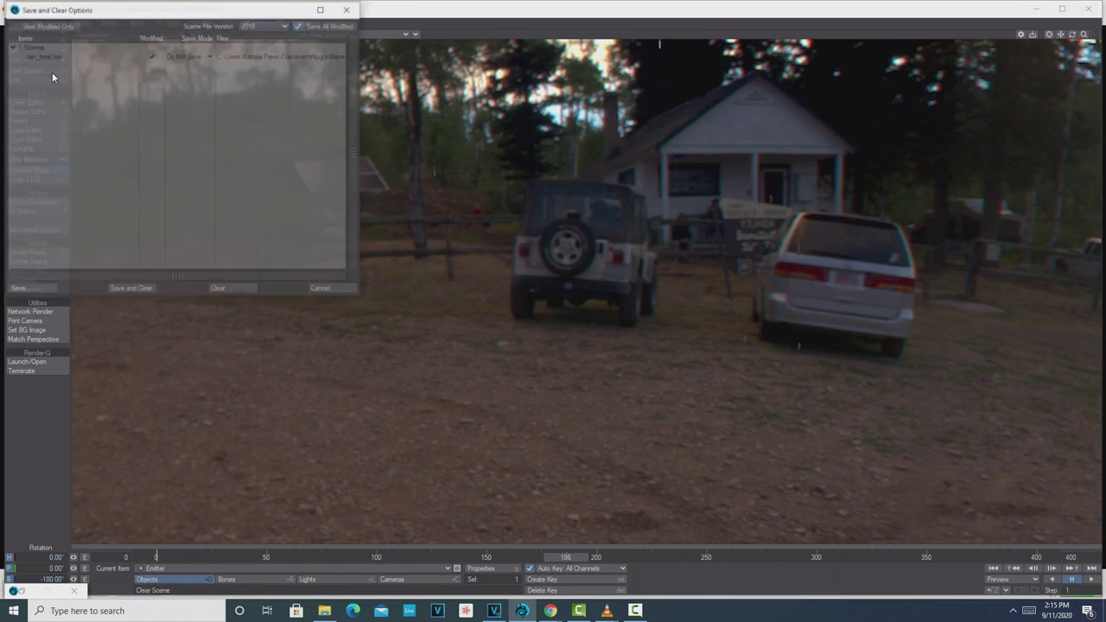
{"action": "left_click", "coordinate": [244, 290]}
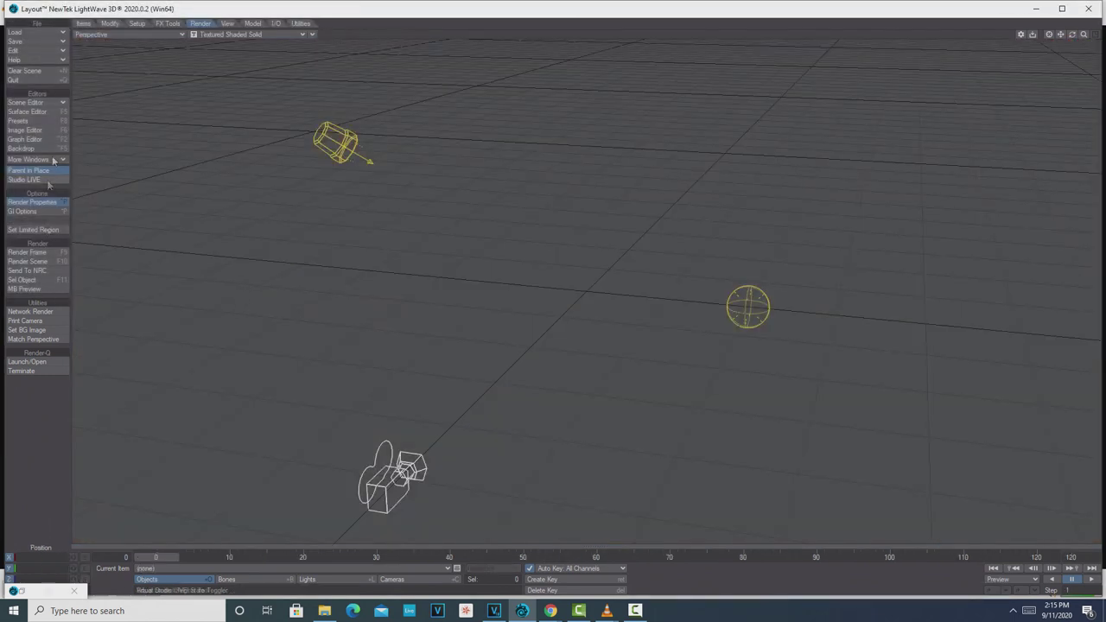
{"action": "left_click", "coordinate": [169, 24]}
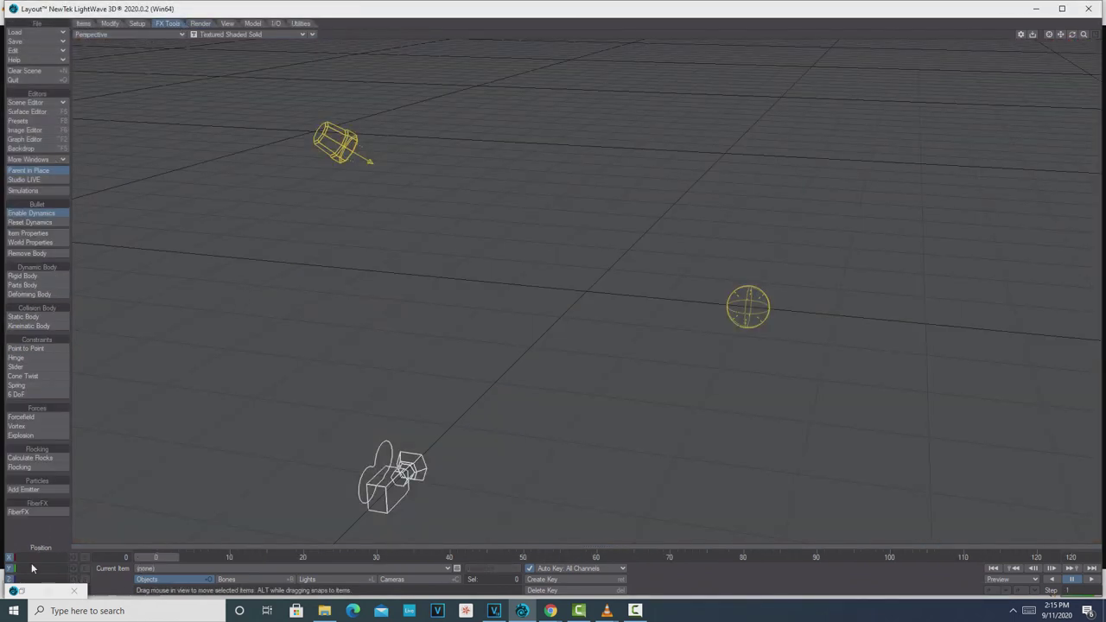
{"action": "left_click", "coordinate": [34, 489]}
{"action": "left_click", "coordinate": [265, 318]}
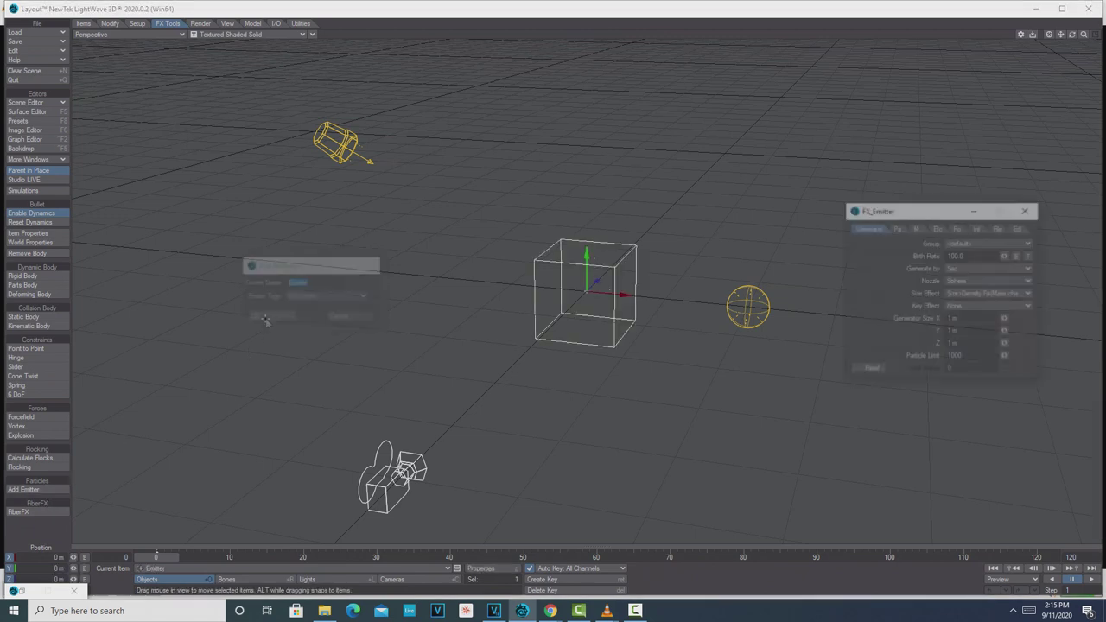
Step: Set the emitter birth rate to 1000 and generator size X and Z to 100 m
{"action": "key", "text": "ctrl+a"}
{"action": "type", "text": "1000"}
{"action": "key", "text": "Return"}
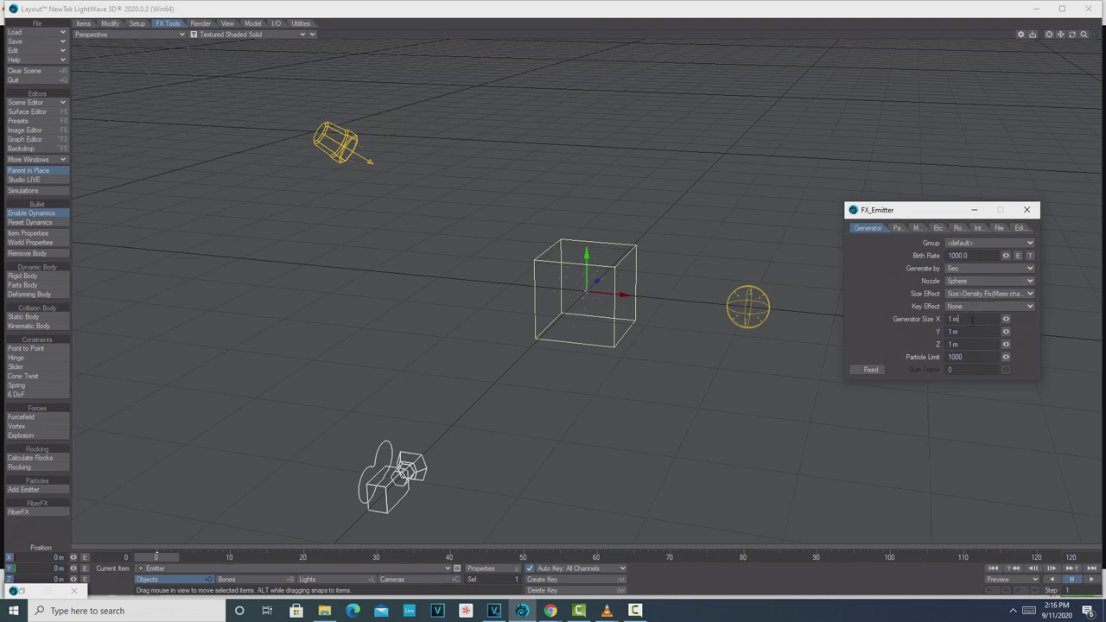
{"action": "key", "text": "BackSpace"}
{"action": "key", "text": "BackSpace"}
{"action": "type", "text": "00"}
{"action": "key", "text": "Tab"}
{"action": "left_click", "coordinate": [964, 345]}
{"action": "double_click", "coordinate": [965, 345]}
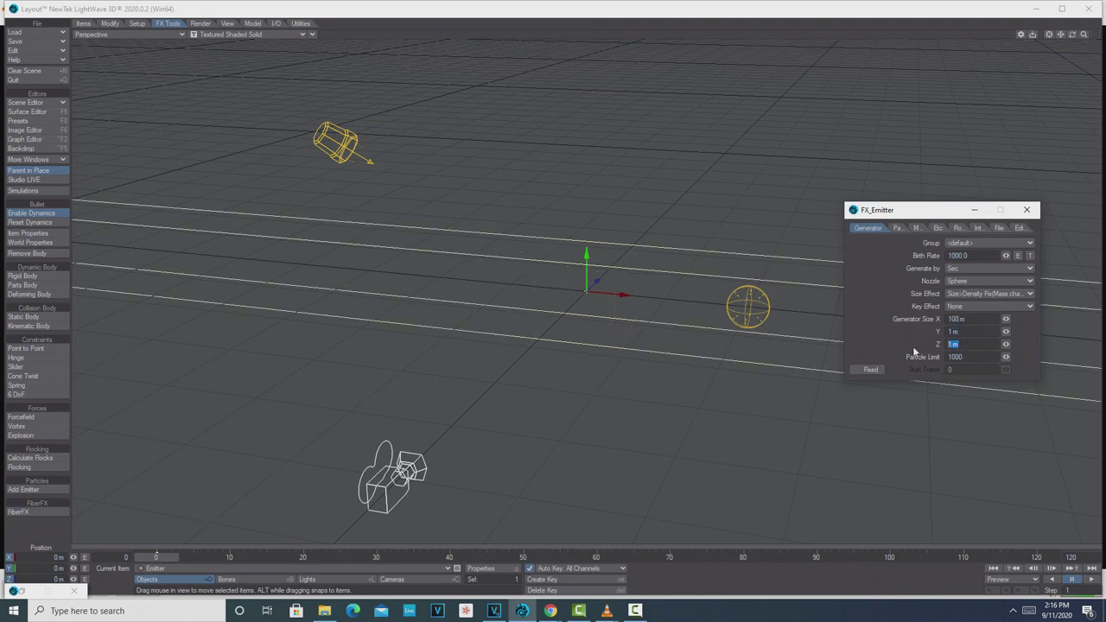
{"action": "type", "text": "100"}
{"action": "key", "text": "Tab"}
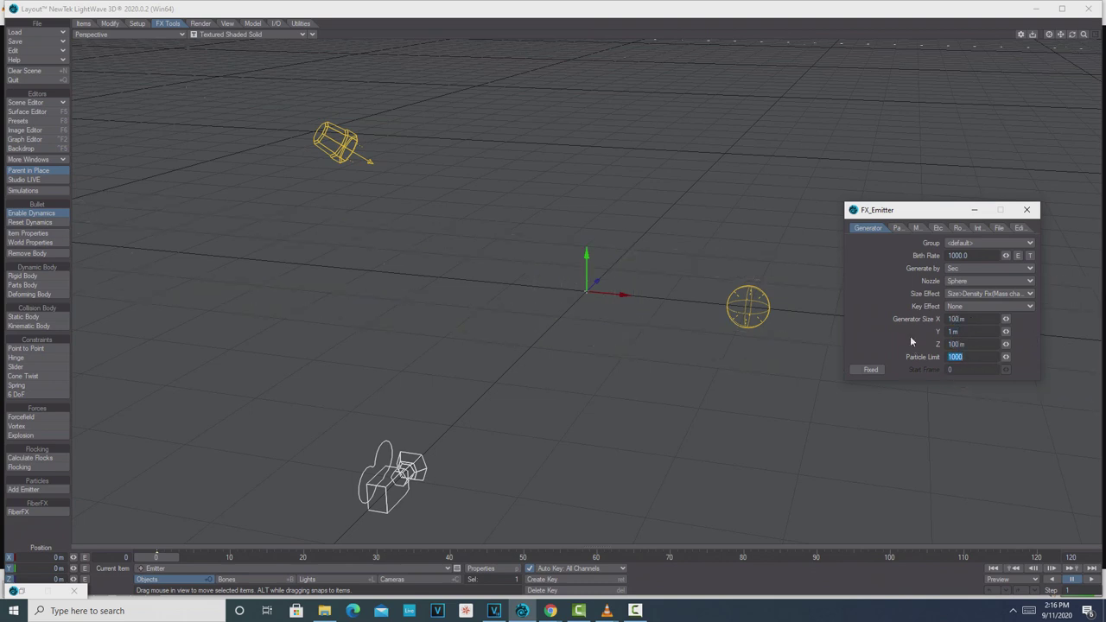
Step: Raise the emitter's particle limit to 1000000
{"action": "left_click", "coordinate": [974, 357]}
{"action": "type", "text": "000"}
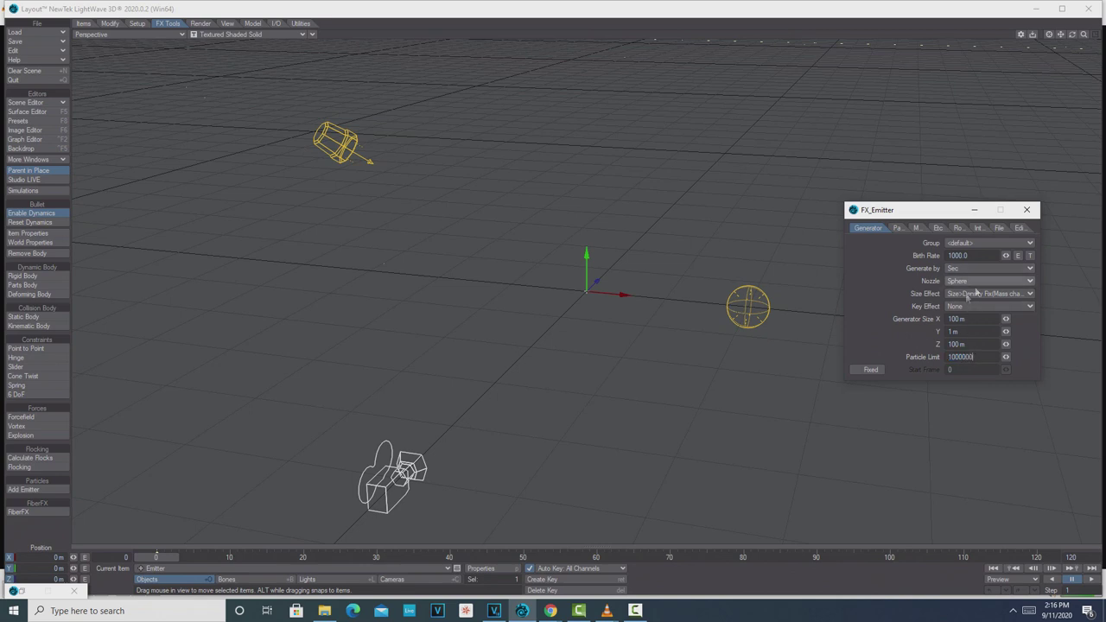
{"action": "left_click", "coordinate": [899, 228]}
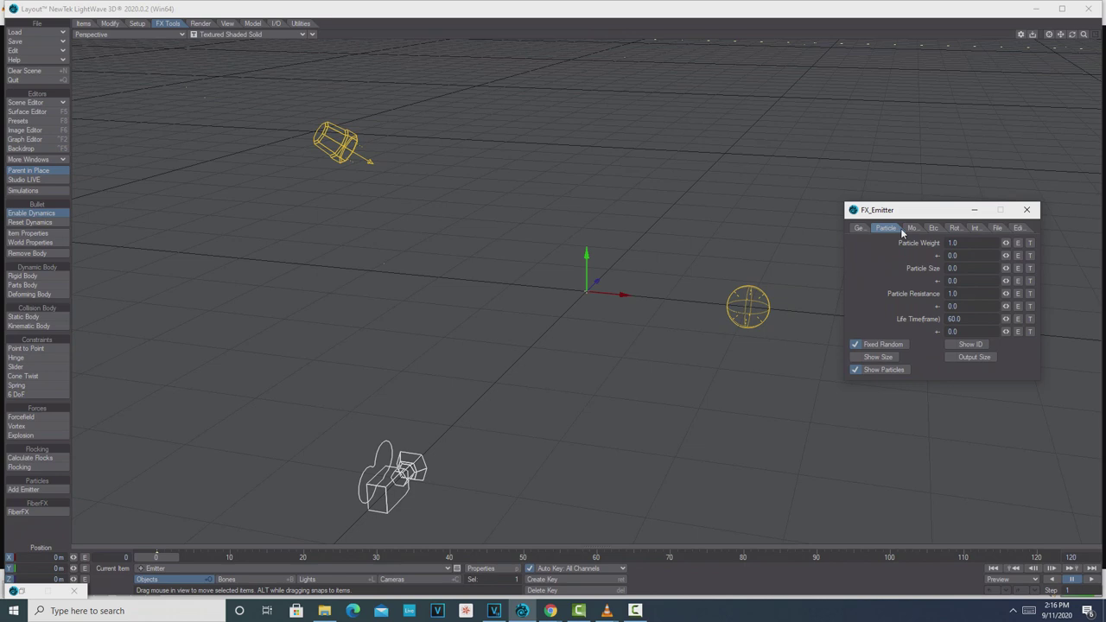
Step: Give the particles a 250 m Y velocity and 0.2 vibration in the Motion settings
{"action": "left_click", "coordinate": [916, 228]}
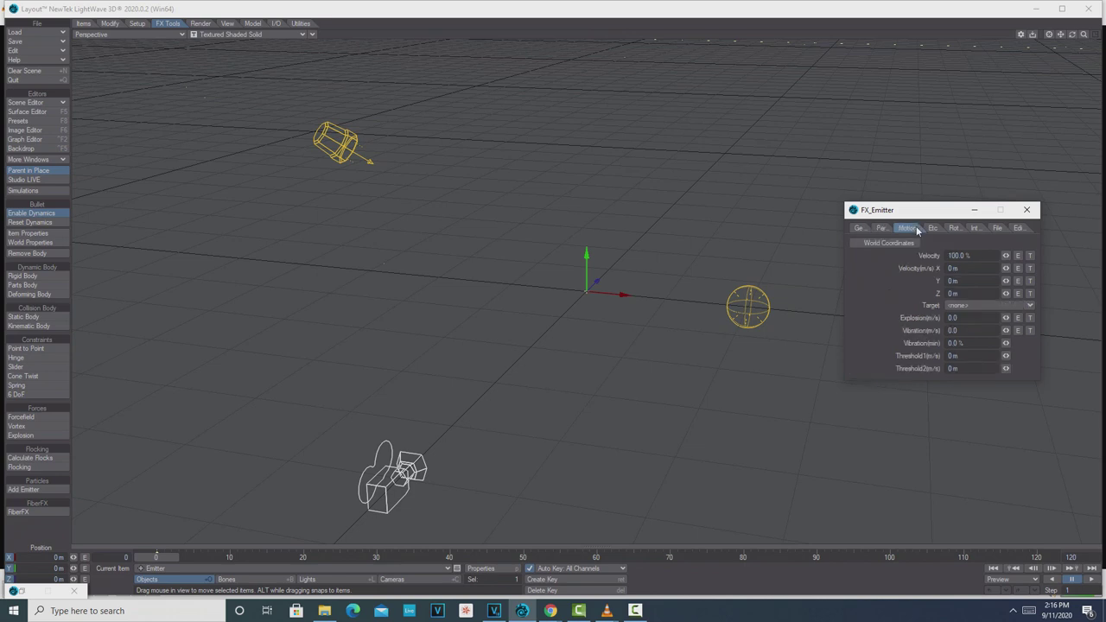
{"action": "left_click", "coordinate": [955, 280]}
{"action": "type", "text": "250"}
{"action": "key", "text": "Tab"}
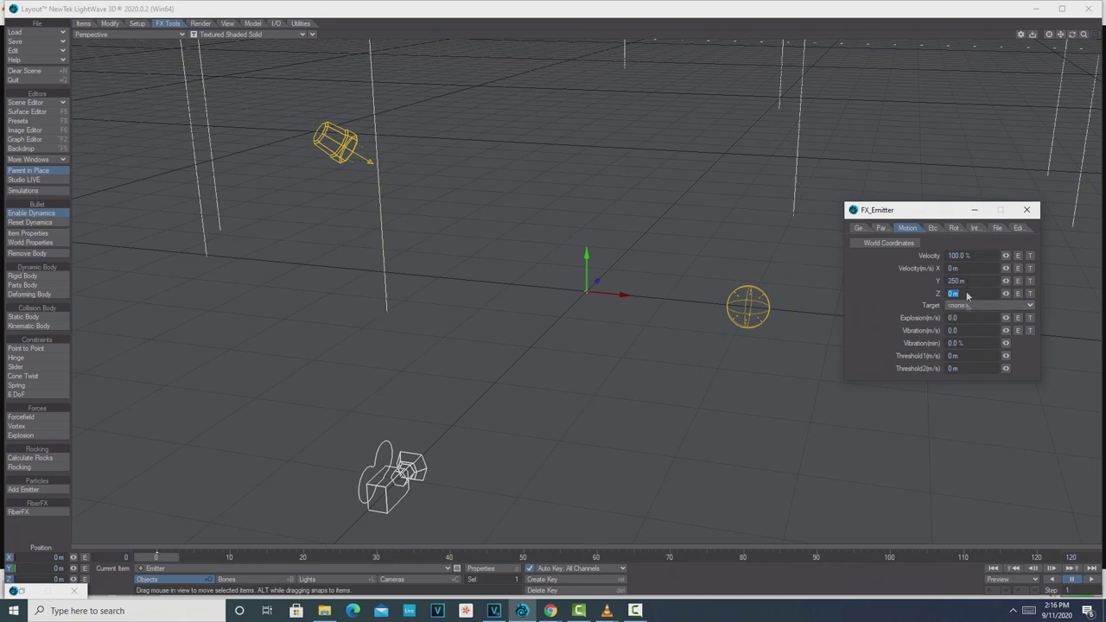
{"action": "left_click", "coordinate": [953, 330]}
{"action": "type", "text": "0.2"}
{"action": "key", "text": "Tab"}
Step: Set the emitter's position blur to 200%
{"action": "left_click", "coordinate": [931, 228]}
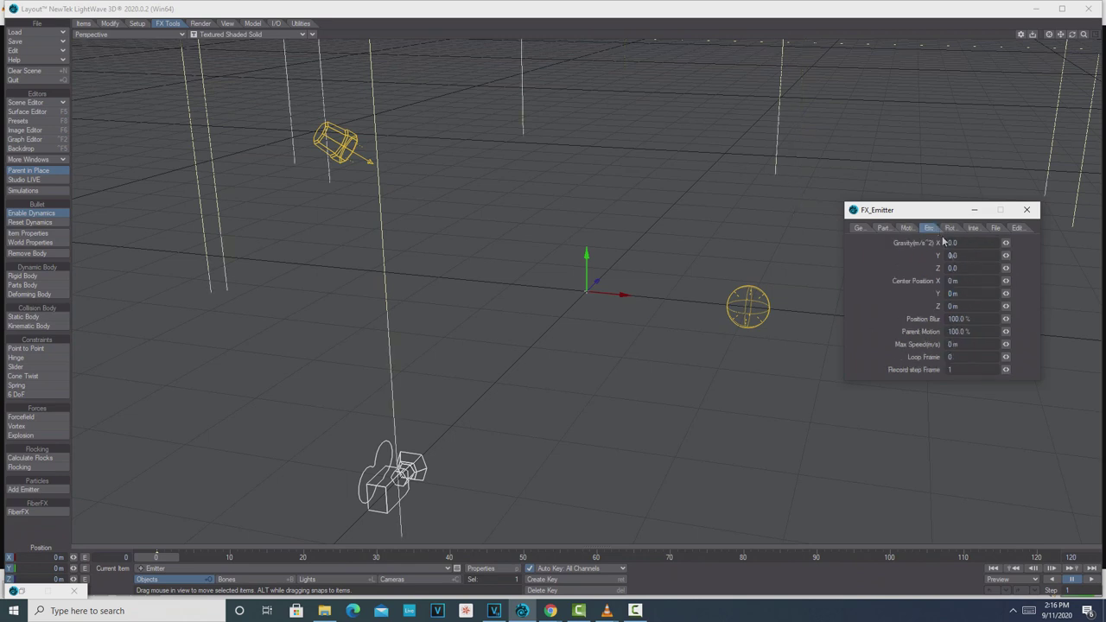
{"action": "key", "text": "Tab"}
{"action": "type", "text": "200"}
{"action": "key", "text": "Tab"}
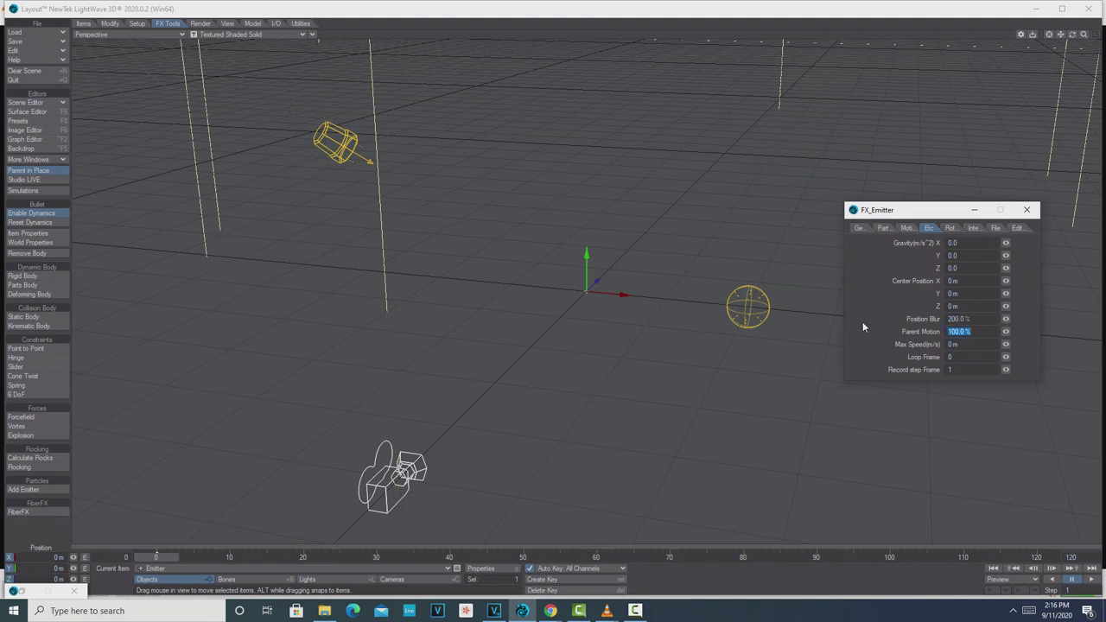
Step: Preview the particles and raise the emitter higher in Y above the floor
{"action": "left_click", "coordinate": [978, 210]}
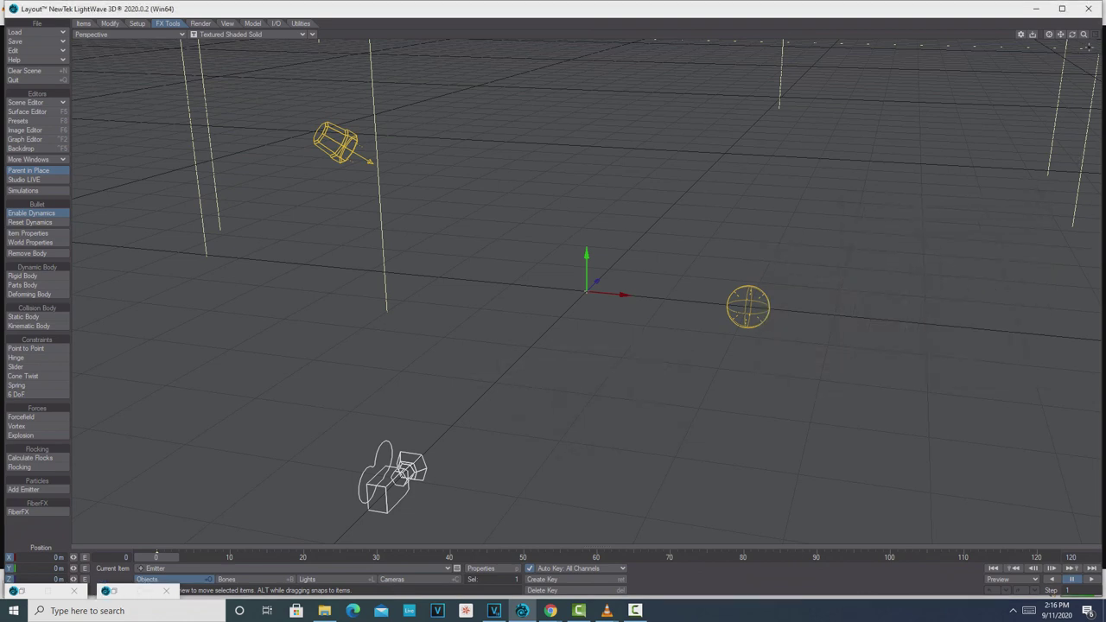
{"action": "left_click_drag", "start_coordinate": [1084, 35], "coordinate": [1084, 97]}
{"action": "left_click", "coordinate": [1091, 579]}
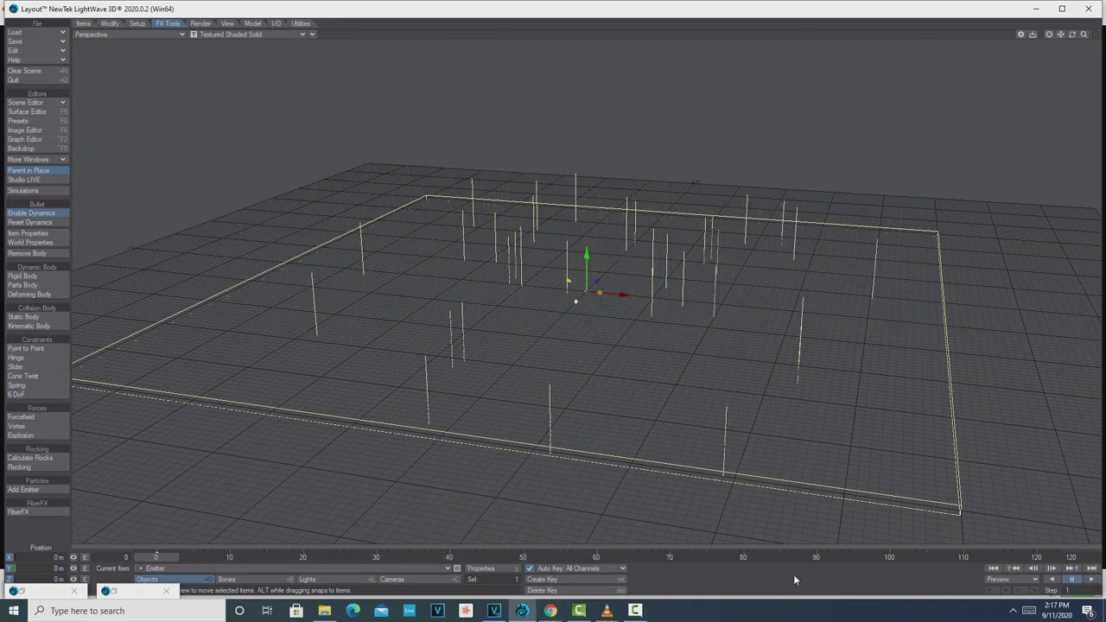
{"action": "left_click_drag", "start_coordinate": [78, 570], "coordinate": [173, 569]}
Step: Flip the emitter to a 180° pitch and replay to see the rain falling
{"action": "key", "text": "y"}
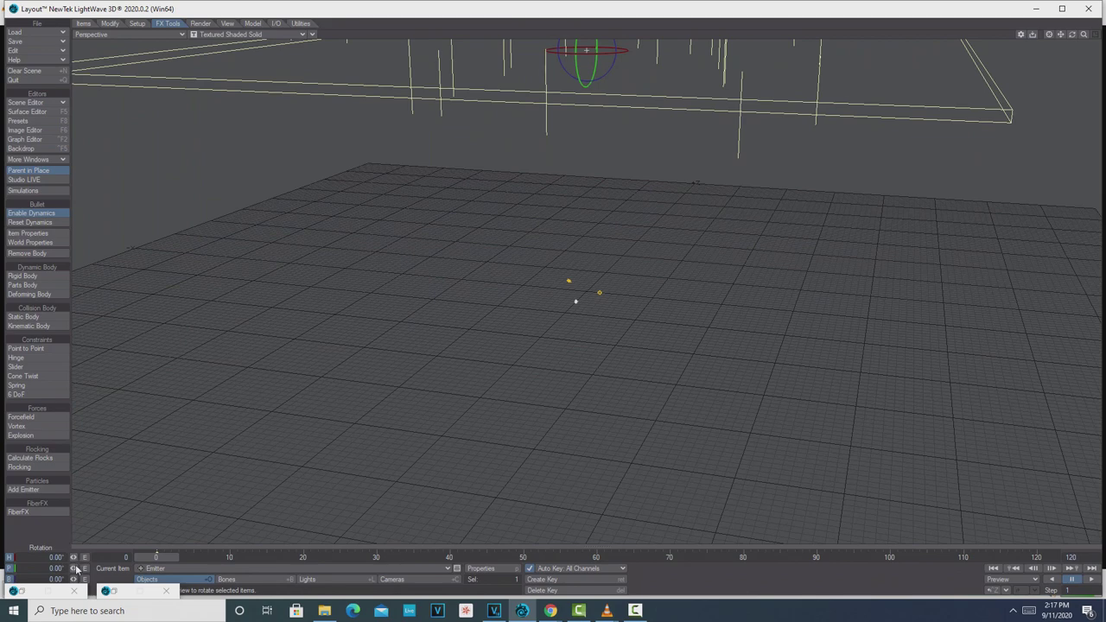
{"action": "left_click_drag", "start_coordinate": [74, 572], "coordinate": [268, 544]}
{"action": "type", "text": "100"}
{"action": "key", "text": "Tab"}
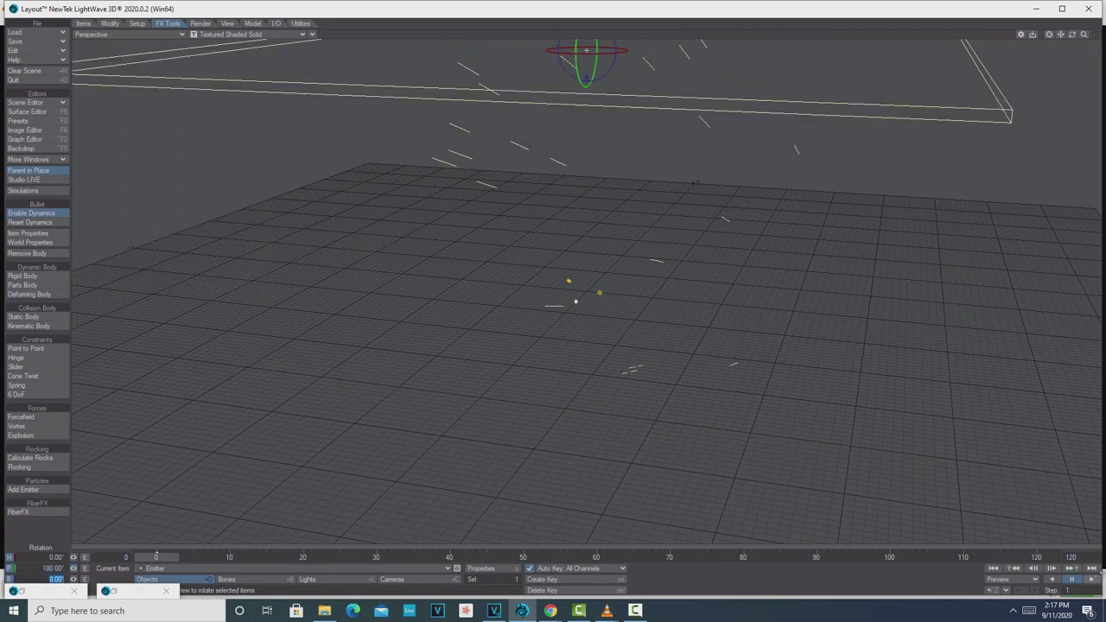
{"action": "left_click", "coordinate": [1091, 580]}
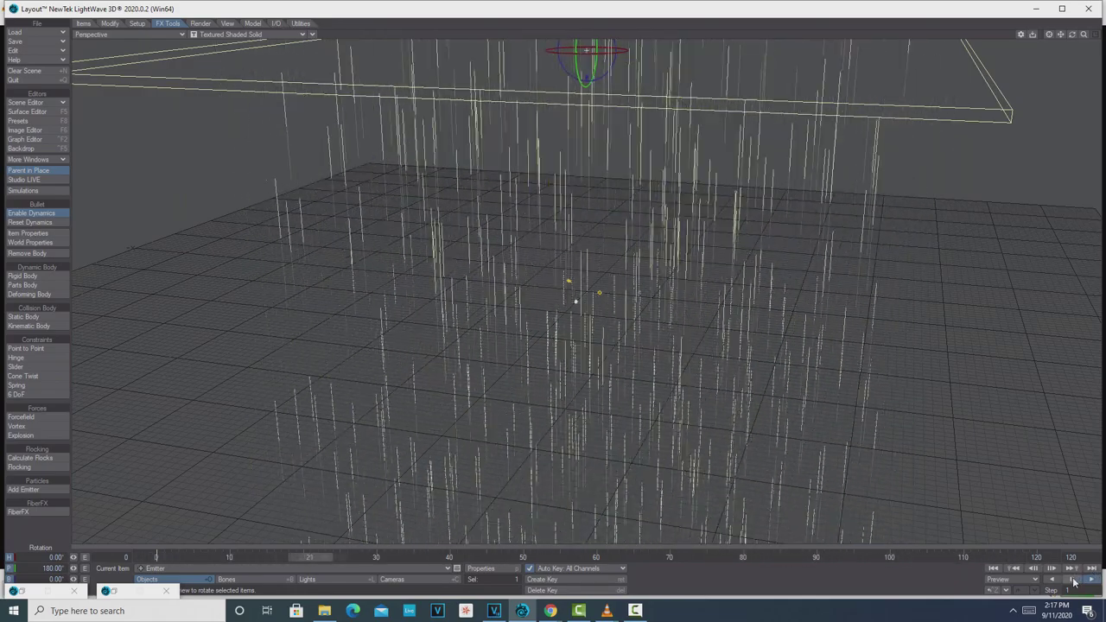
Step: Stop playback around frame 28 with rain streaks filling the viewport
{"action": "left_click", "coordinate": [1072, 578]}
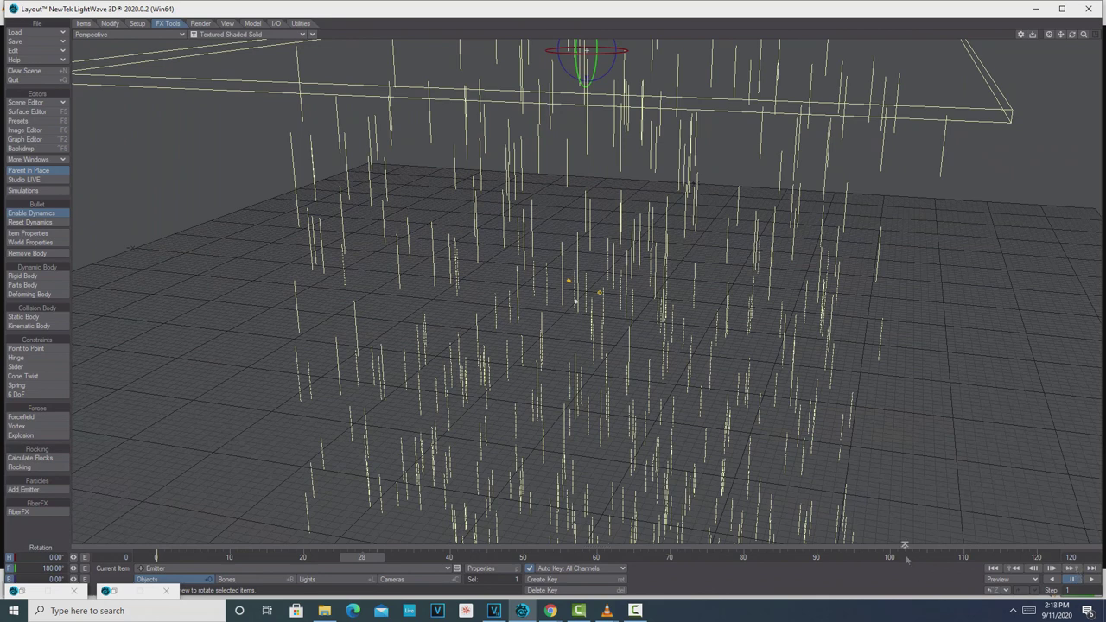
Step: Match the selected camera to the Perspective viewport
{"action": "left_click", "coordinate": [317, 34]}
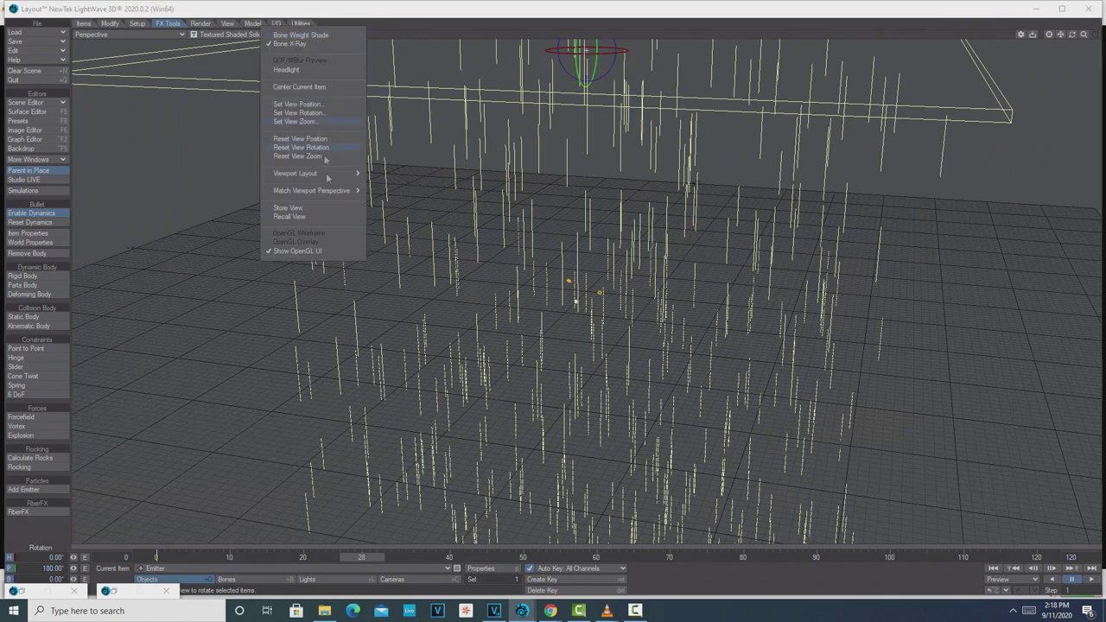
{"action": "mouse_move", "coordinate": [343, 192]}
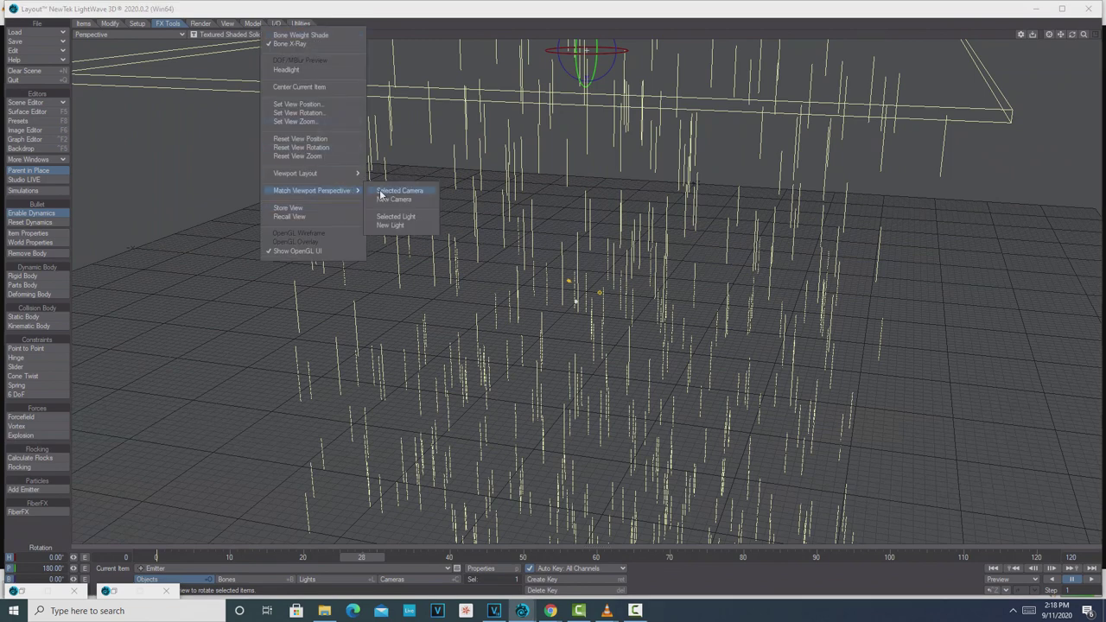
{"action": "left_click", "coordinate": [381, 191]}
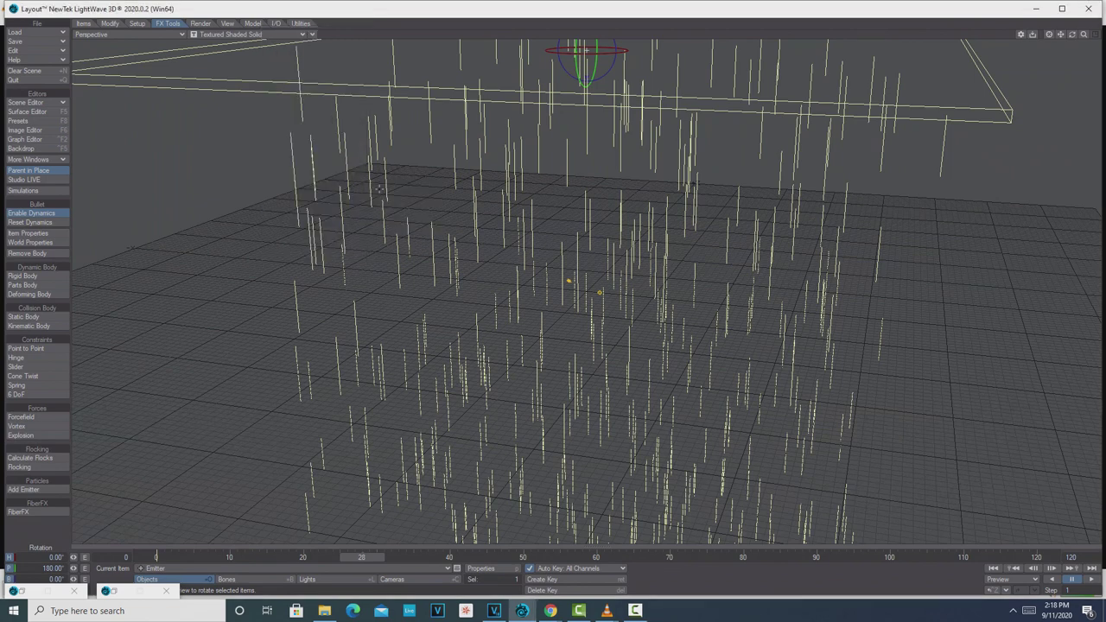
Step: Check the rain through Camera View at an earlier frame, then return to Perspective
{"action": "left_click", "coordinate": [181, 35]}
{"action": "left_click", "coordinate": [186, 89]}
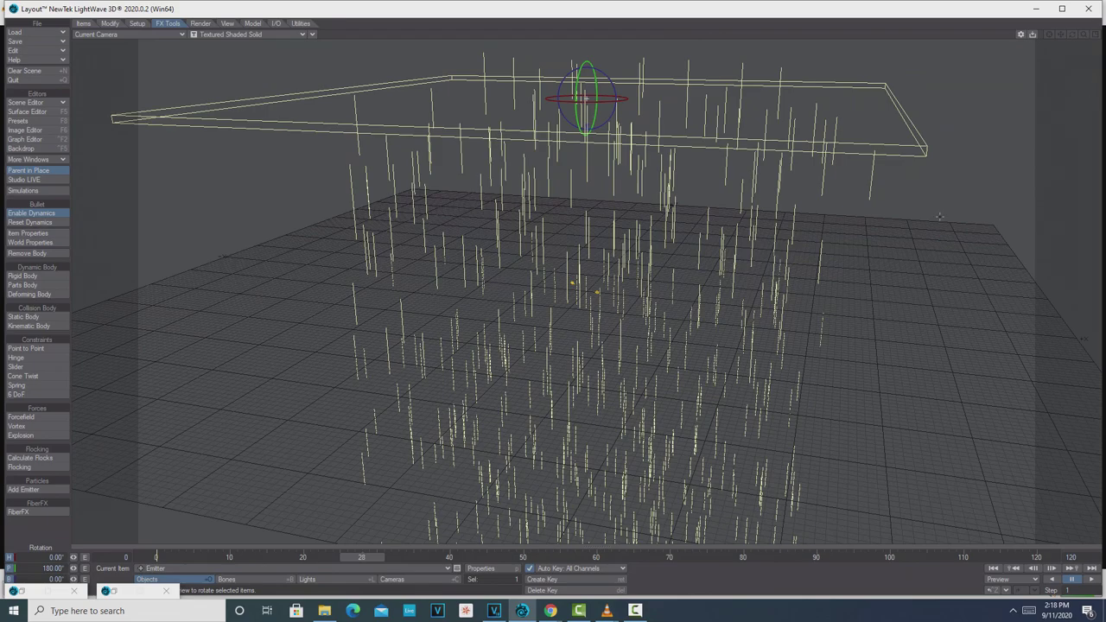
{"action": "left_click_drag", "start_coordinate": [376, 555], "coordinate": [317, 556]}
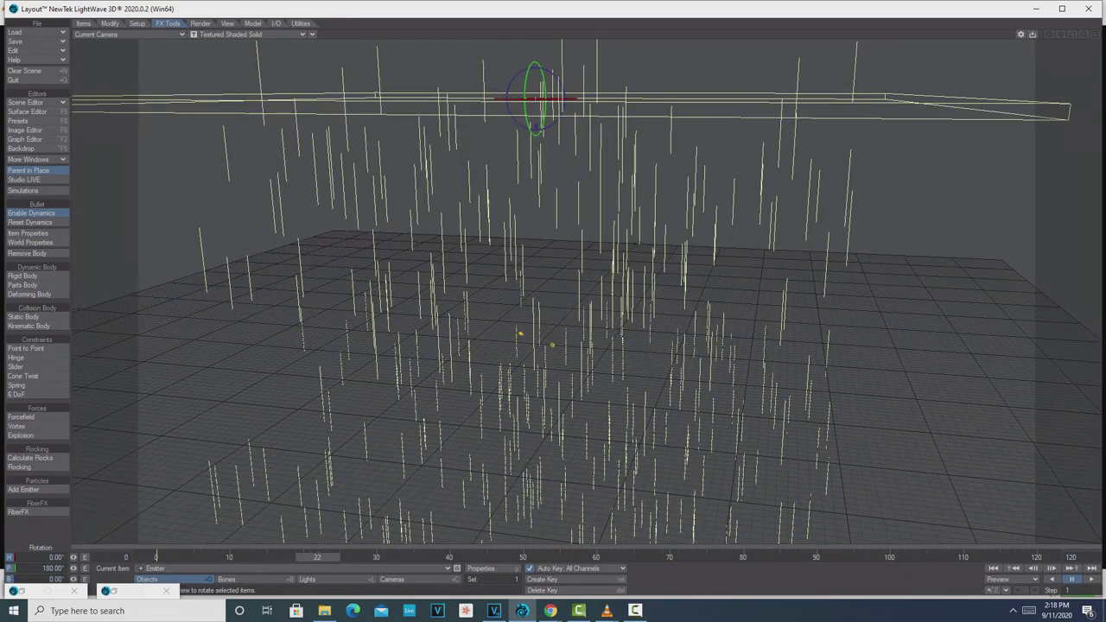
{"action": "left_click", "coordinate": [181, 35]}
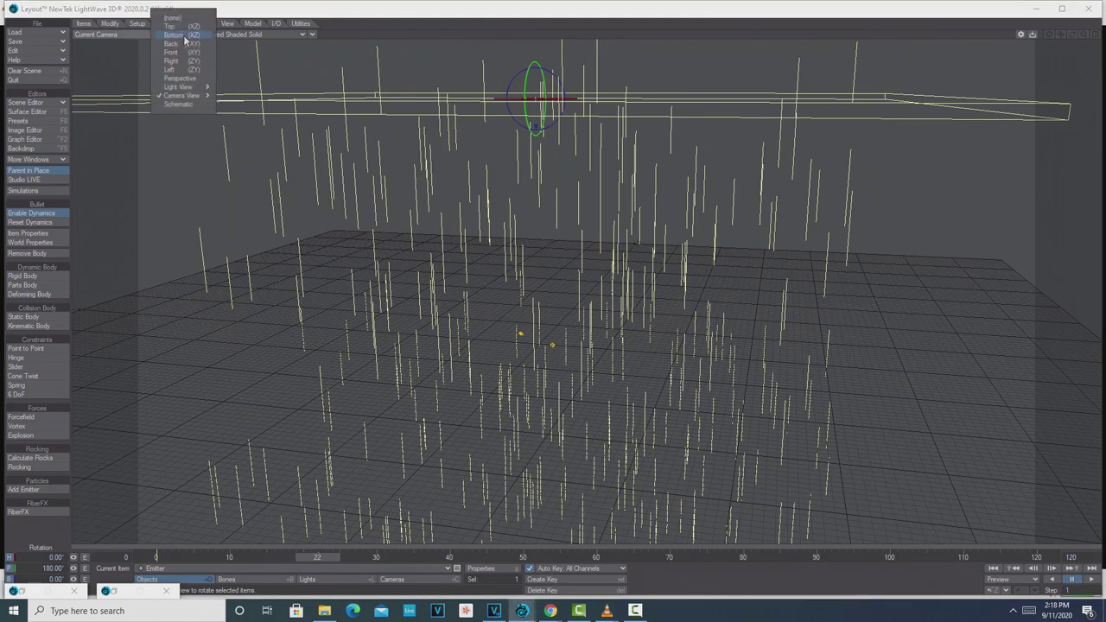
{"action": "left_click", "coordinate": [187, 79]}
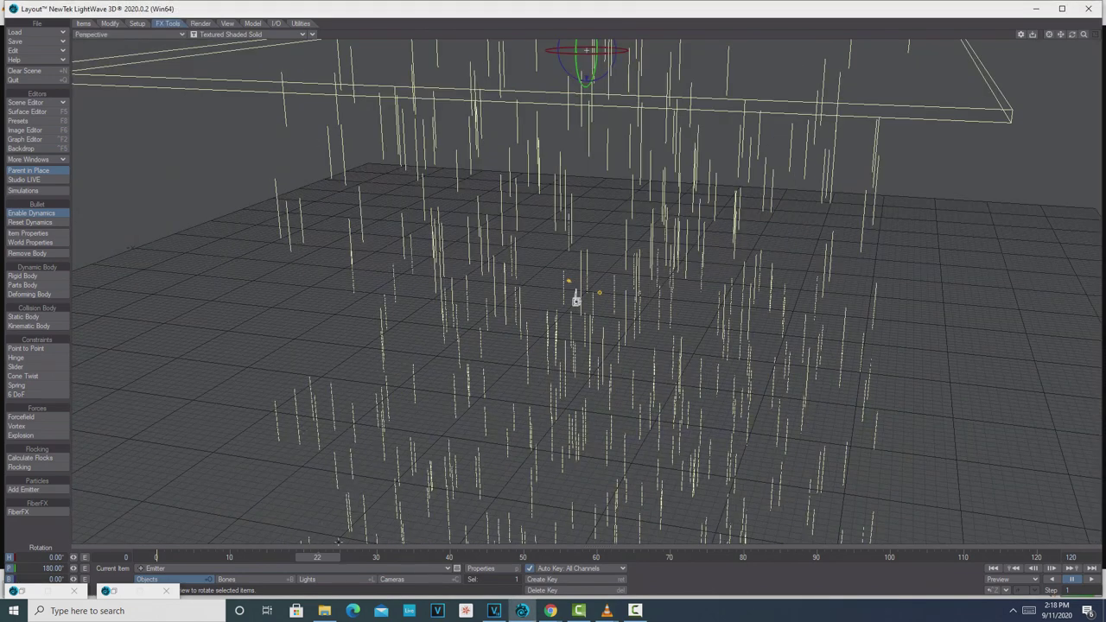
{"action": "left_click", "coordinate": [406, 577]}
{"action": "left_click_drag", "start_coordinate": [335, 563], "coordinate": [374, 565]}
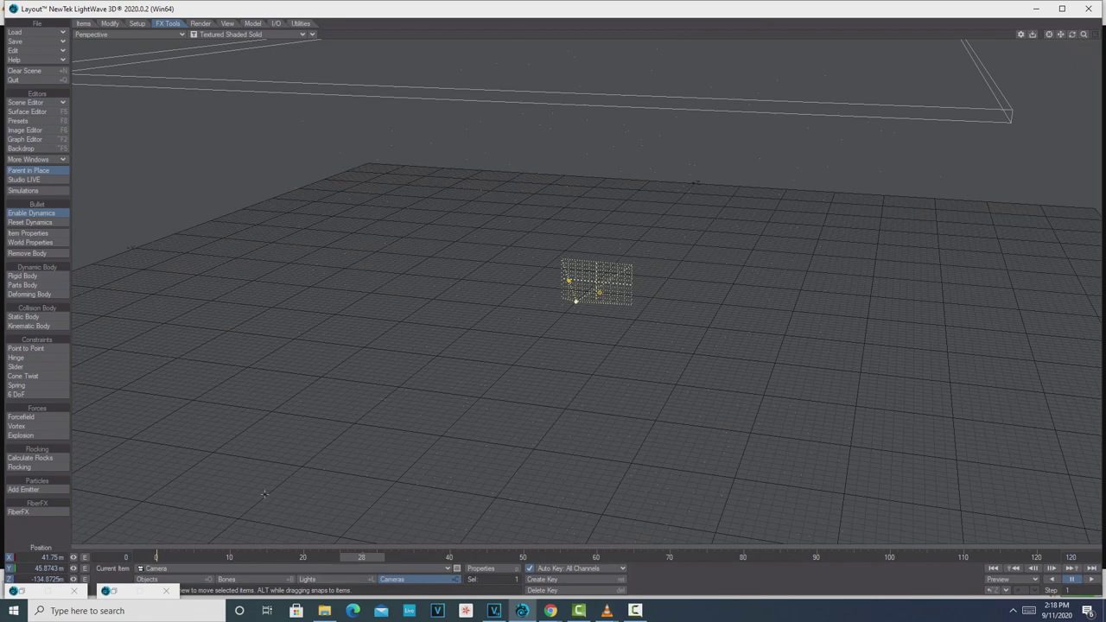
{"action": "left_click", "coordinate": [166, 580]}
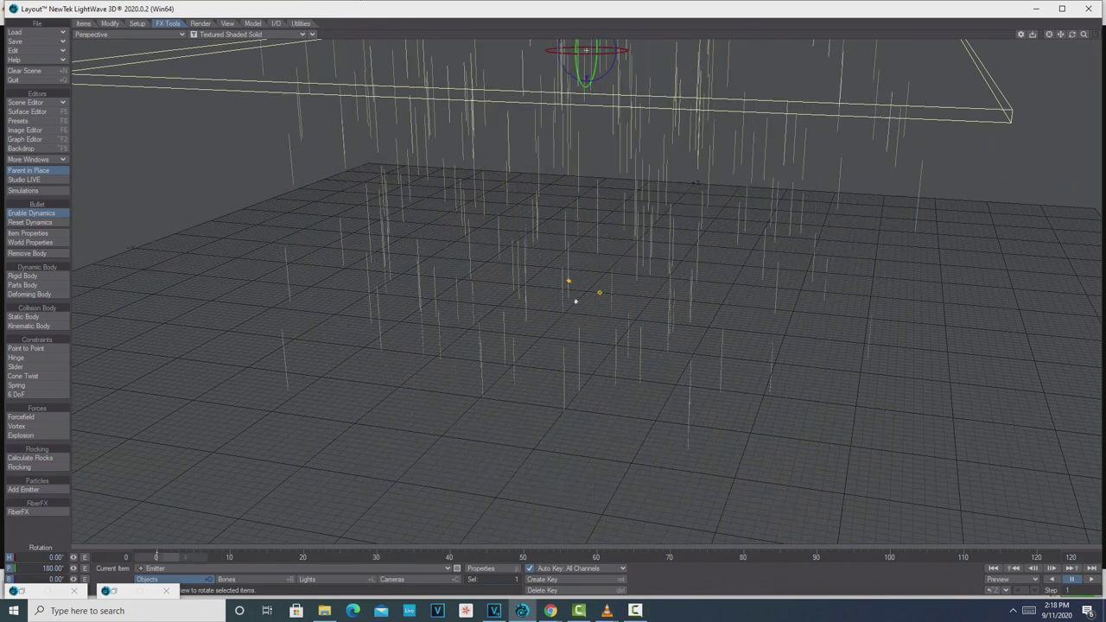
Step: Switch the viewport to the Current Camera view
{"action": "left_click", "coordinate": [314, 35]}
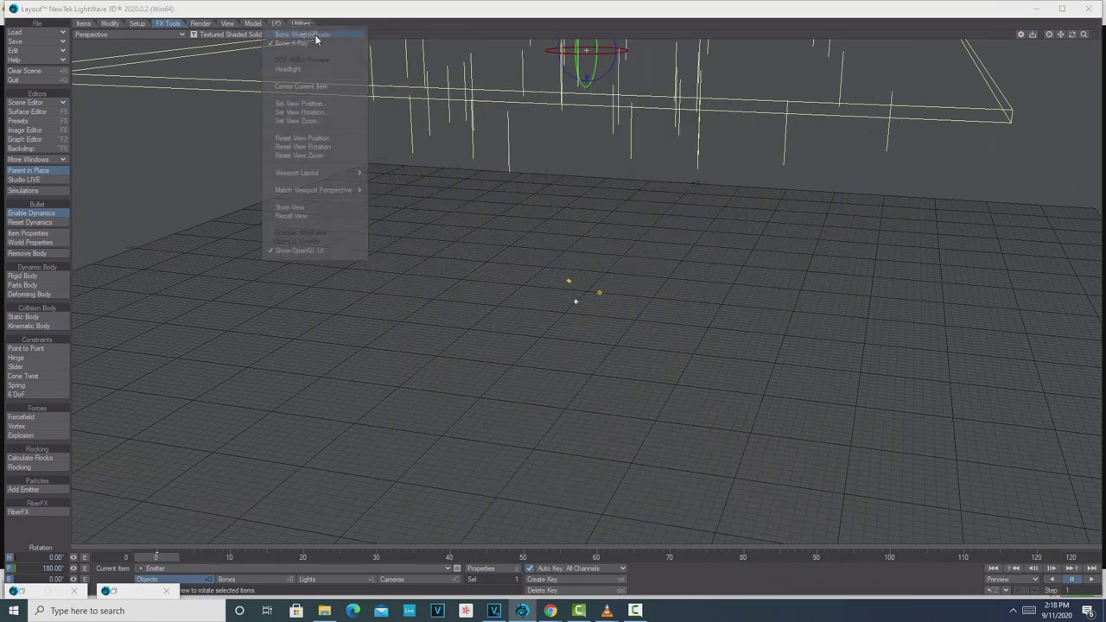
{"action": "mouse_move", "coordinate": [307, 192]}
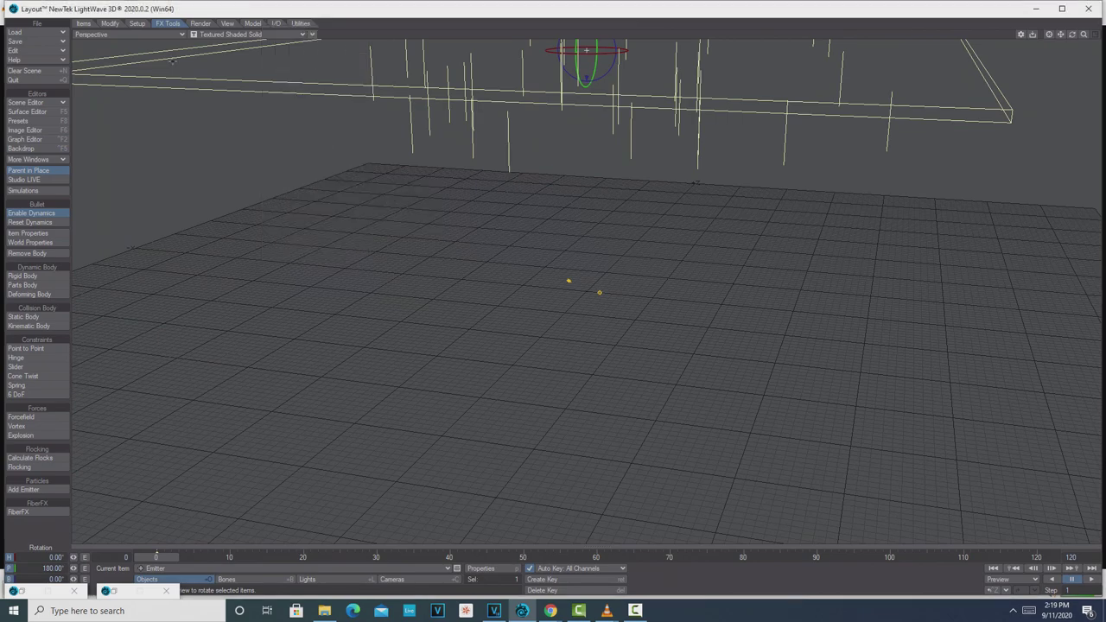
{"action": "left_click", "coordinate": [181, 36]}
{"action": "left_click", "coordinate": [177, 95]}
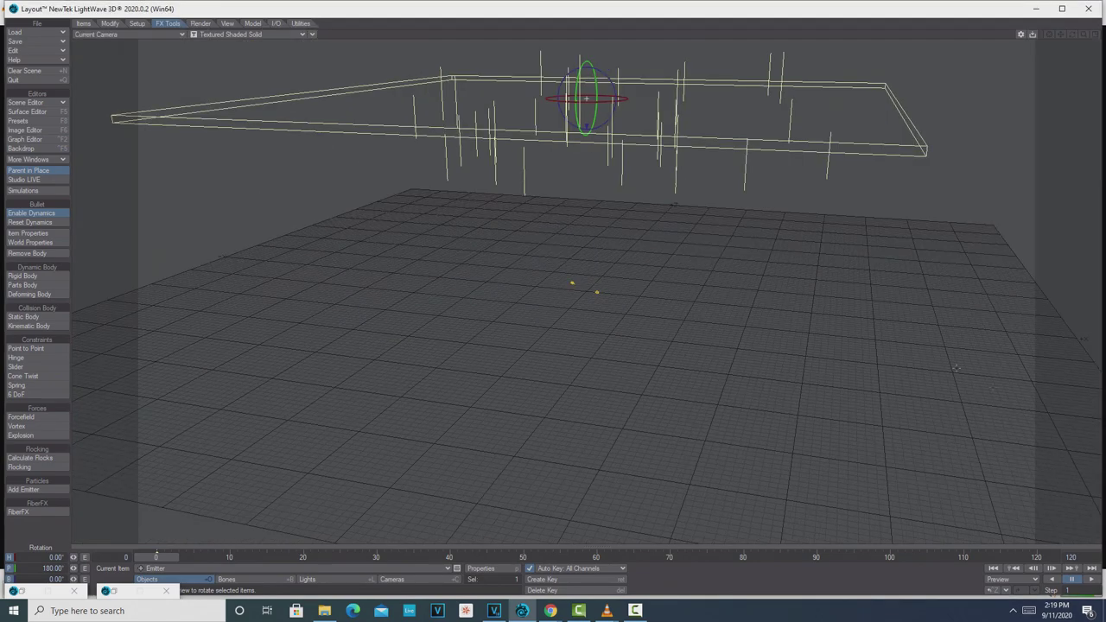
Step: Play the rain animation twice, stop it, and rewind to frame 0
{"action": "left_click", "coordinate": [1091, 580]}
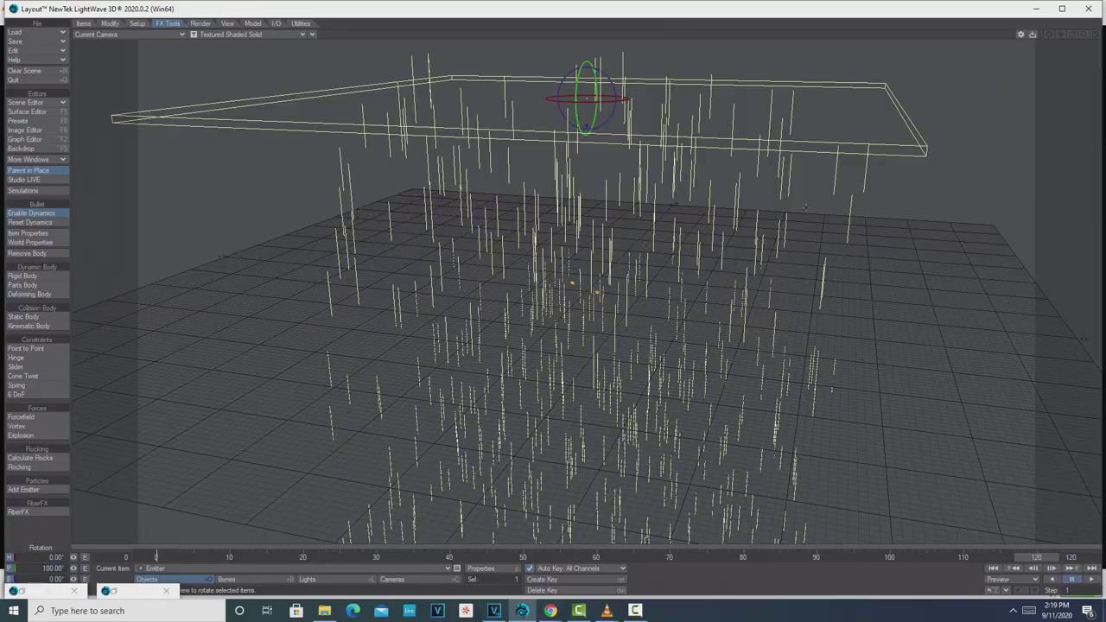
{"action": "left_click", "coordinate": [1093, 579]}
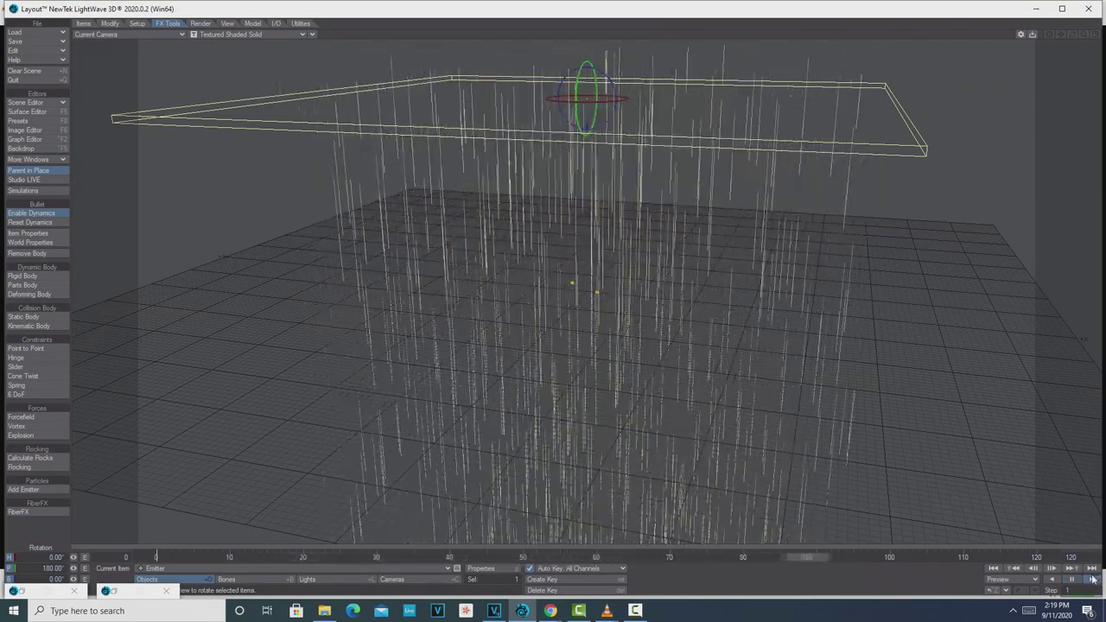
{"action": "left_click", "coordinate": [1072, 579]}
{"action": "left_click", "coordinate": [1006, 569]}
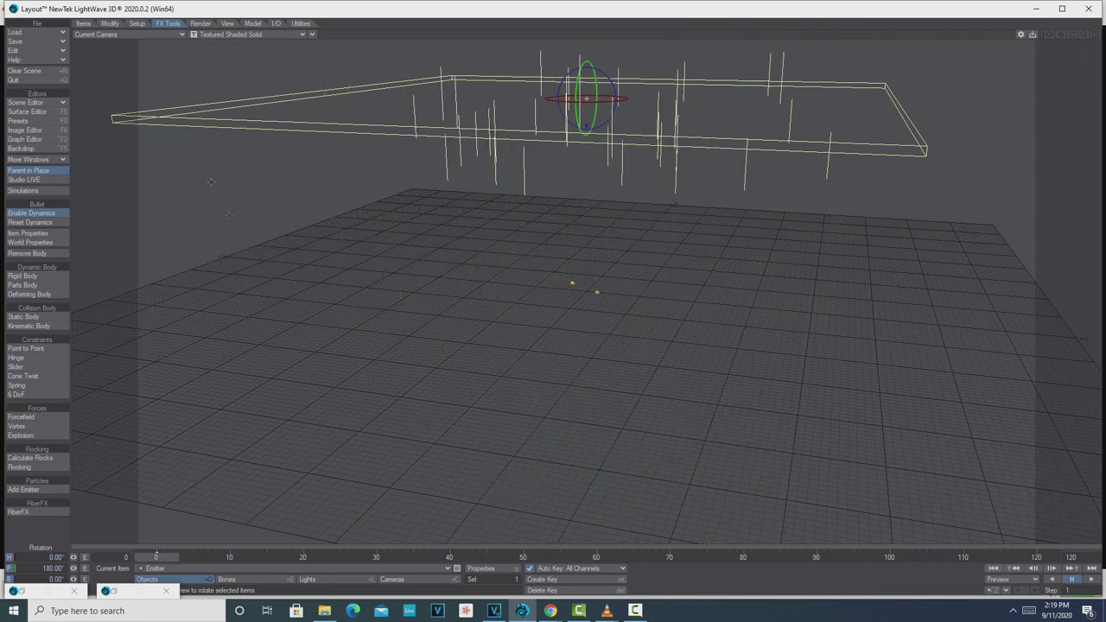
Step: Add a Textured Environment to the scene backdrop
{"action": "left_click", "coordinate": [29, 150]}
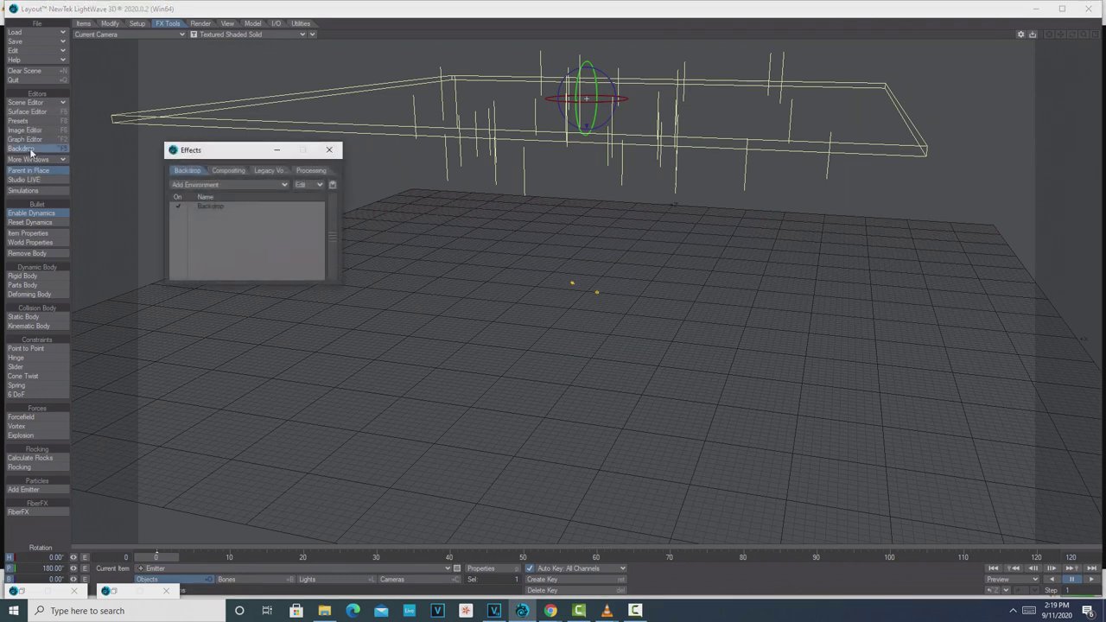
{"action": "left_click", "coordinate": [275, 185]}
{"action": "left_click", "coordinate": [269, 238]}
{"action": "left_click", "coordinate": [234, 215]}
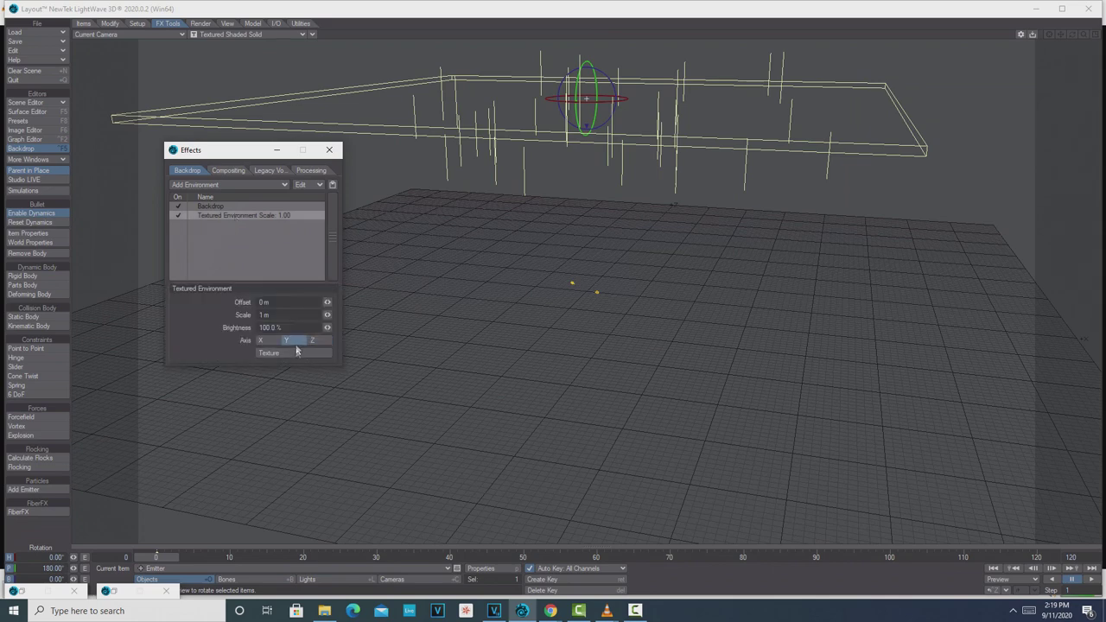
Step: Map ext_sunset_cabin_dirtroad.exr with Spherical projection on the Y axis
{"action": "left_click", "coordinate": [296, 350]}
{"action": "left_click", "coordinate": [563, 273]}
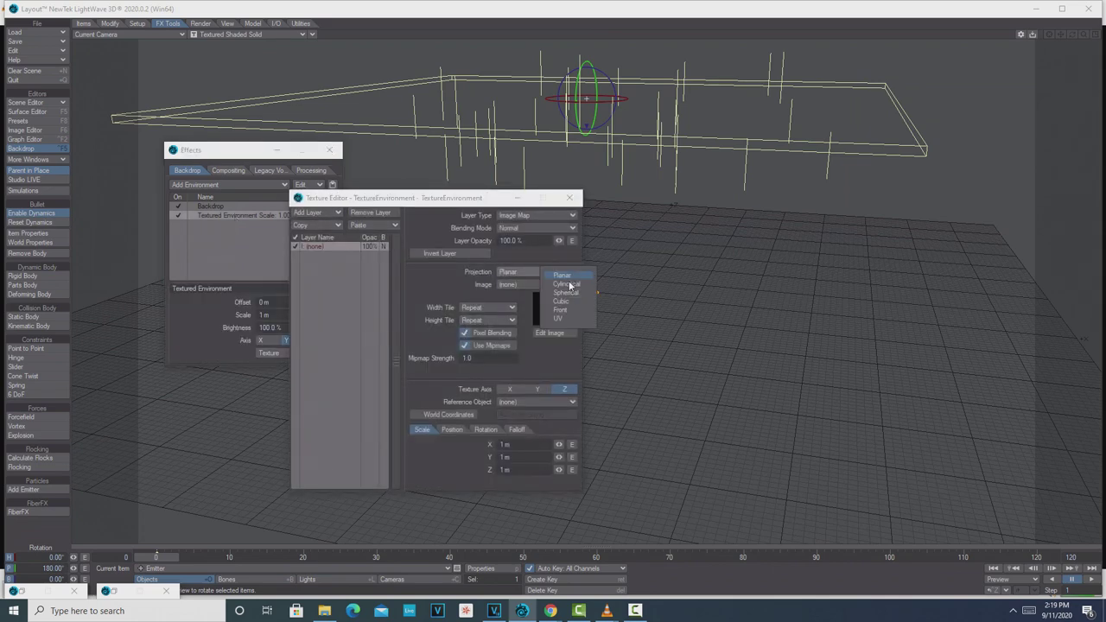
{"action": "left_click", "coordinate": [566, 293]}
{"action": "left_click", "coordinate": [570, 310]}
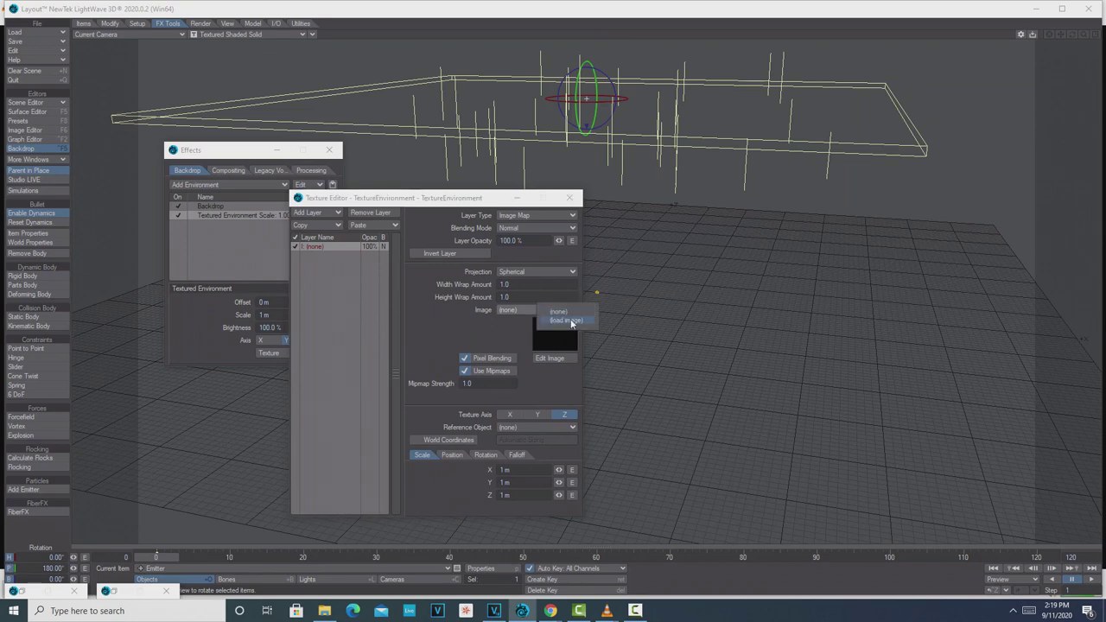
{"action": "scroll", "coordinate": [586, 324], "scroll_direction": "down", "scroll_amount": 10}
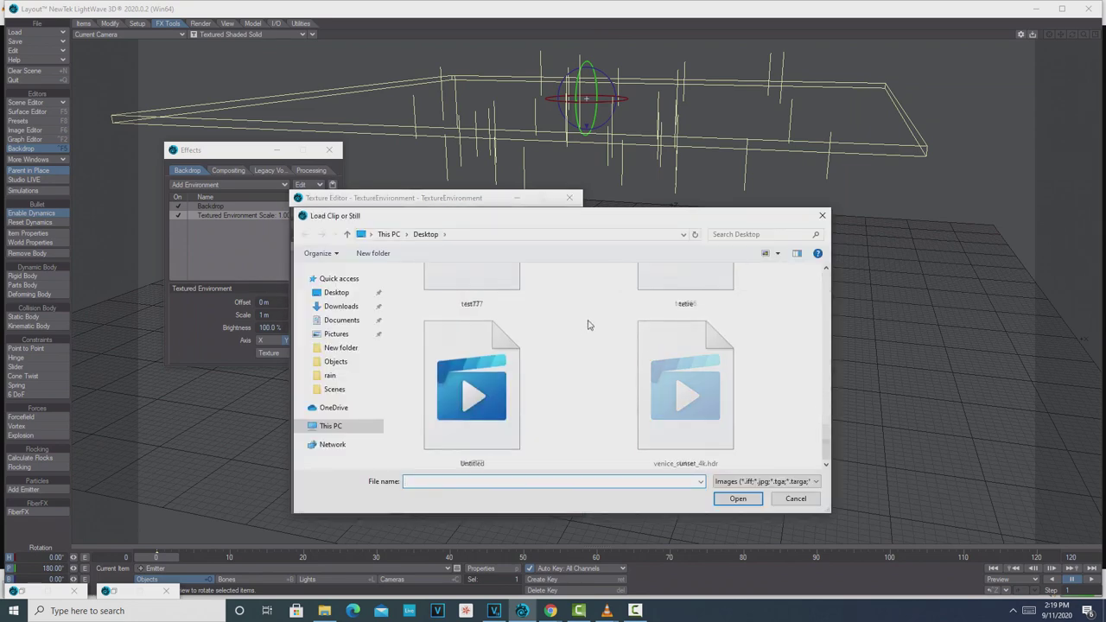
{"action": "scroll", "coordinate": [589, 322], "scroll_direction": "up", "scroll_amount": 5}
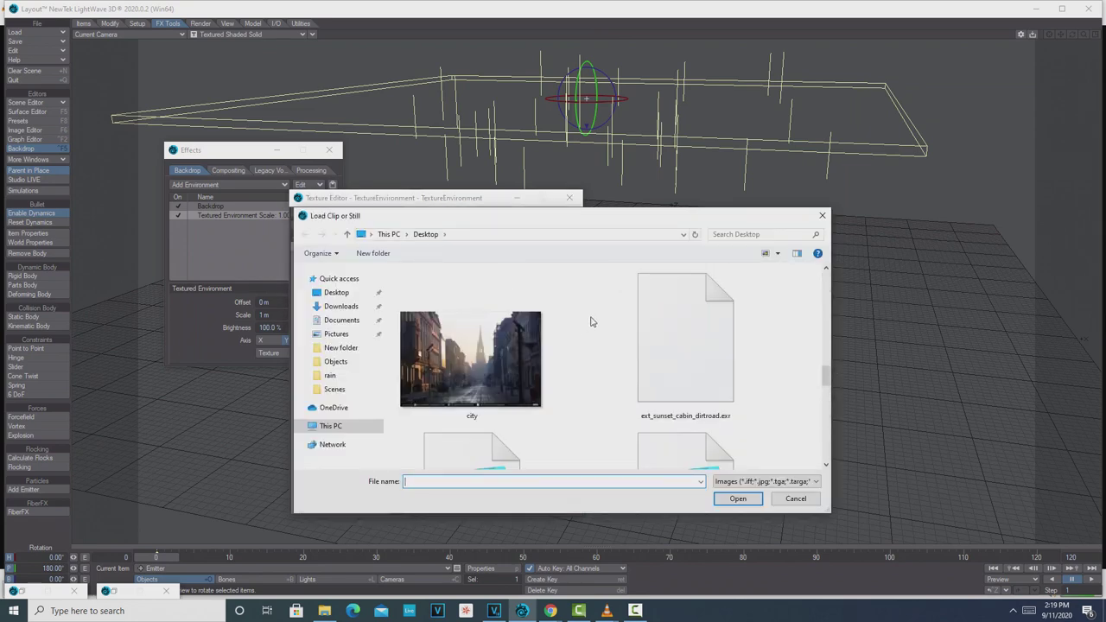
{"action": "left_click", "coordinate": [713, 346]}
{"action": "left_click", "coordinate": [738, 499]}
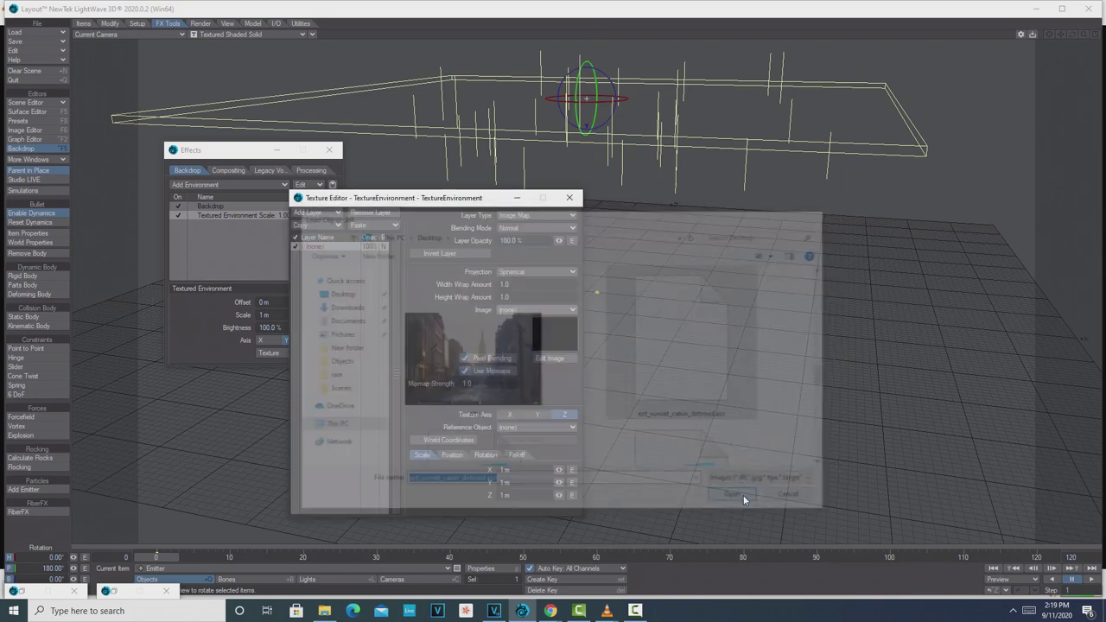
{"action": "left_click", "coordinate": [538, 415]}
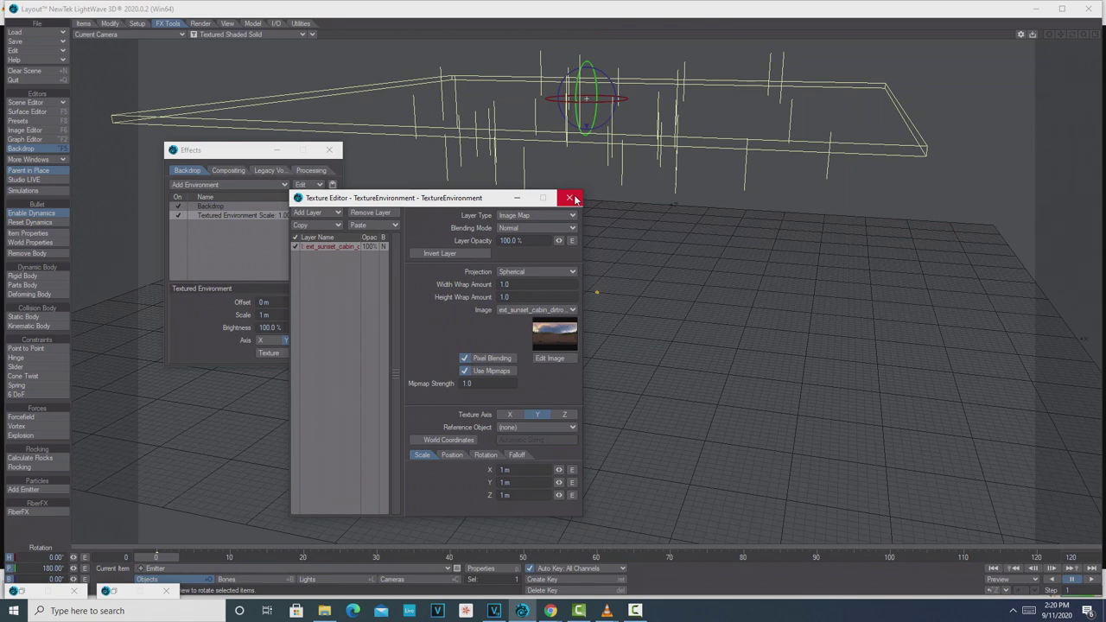
{"action": "left_click", "coordinate": [576, 200]}
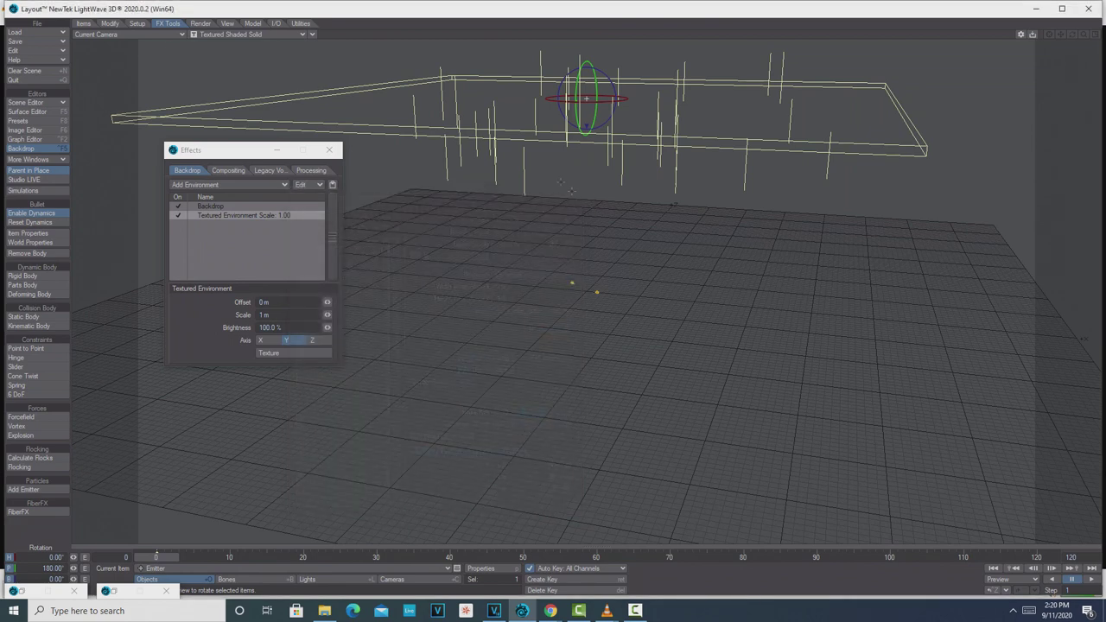
Step: Render the viewport with VPR, raise the environment offset to reveal the cabin and cars, and show the Render tools
{"action": "left_click", "coordinate": [302, 34]}
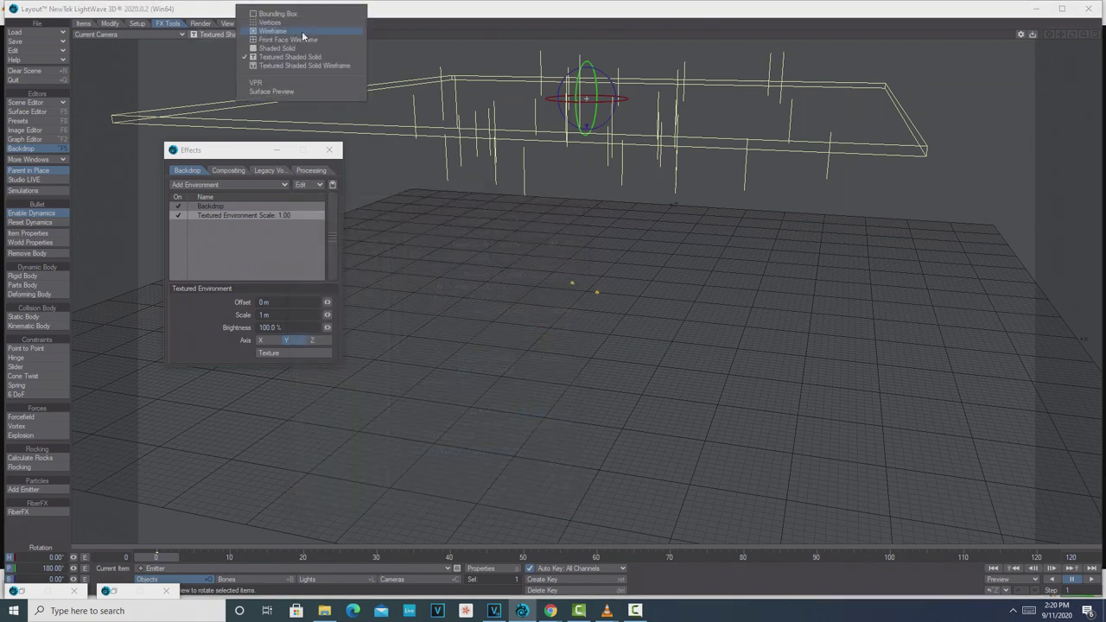
{"action": "left_click", "coordinate": [275, 83]}
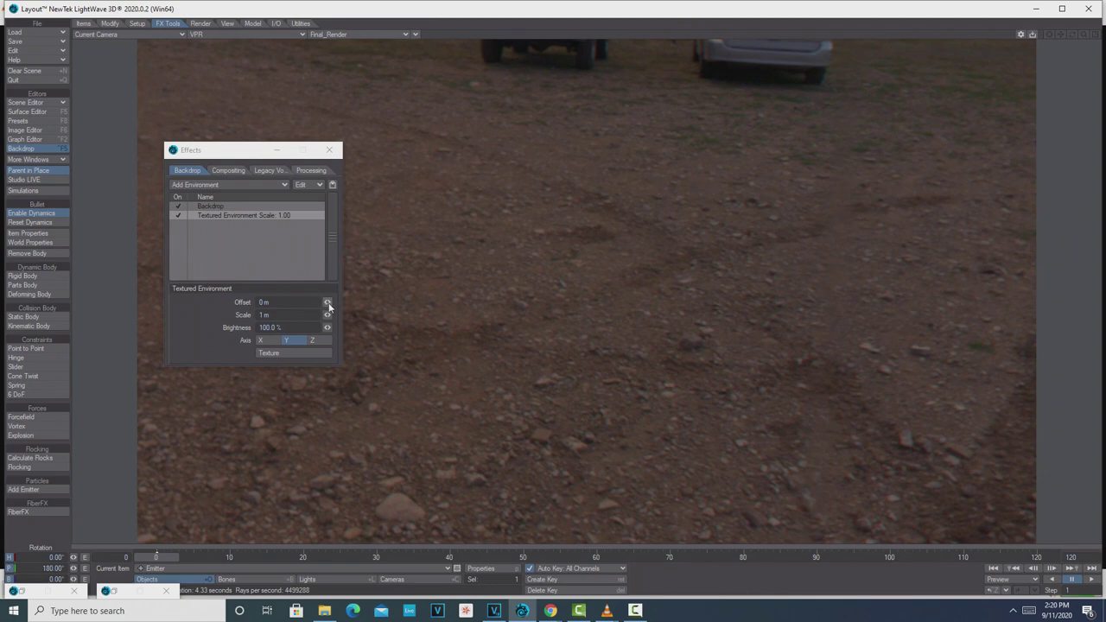
{"action": "left_click_drag", "start_coordinate": [329, 306], "coordinate": [376, 306]}
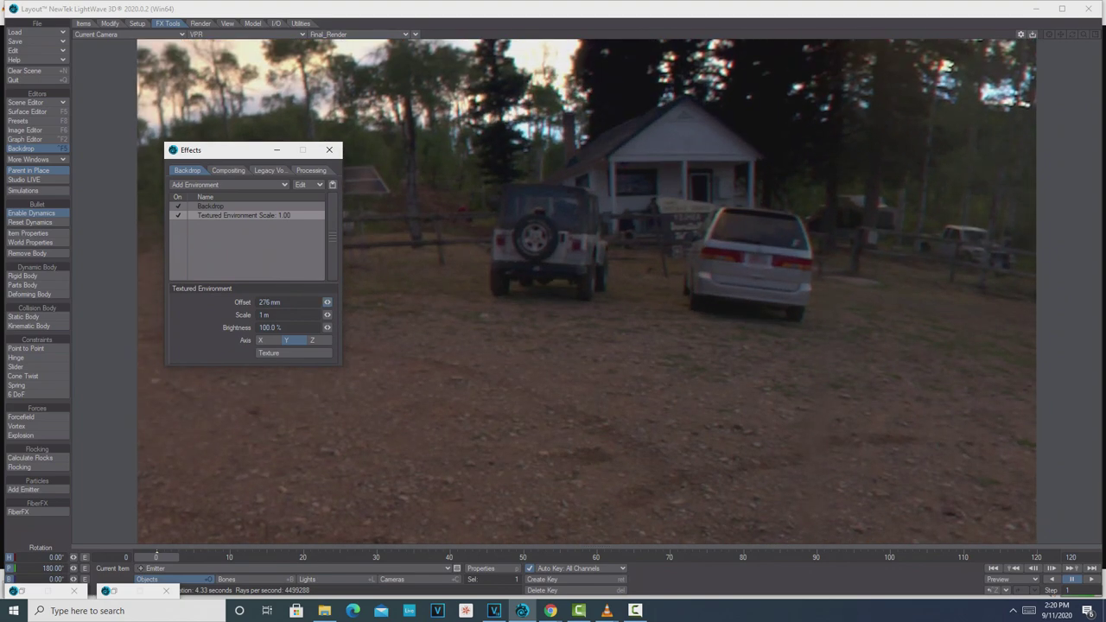
{"action": "left_click", "coordinate": [327, 152]}
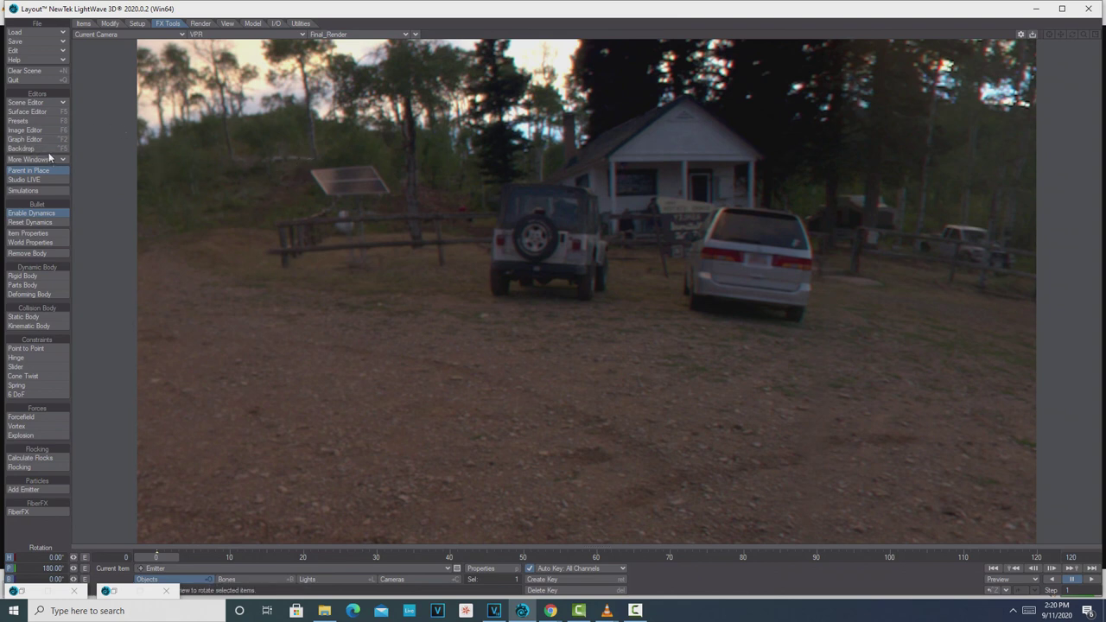
{"action": "left_click", "coordinate": [201, 25]}
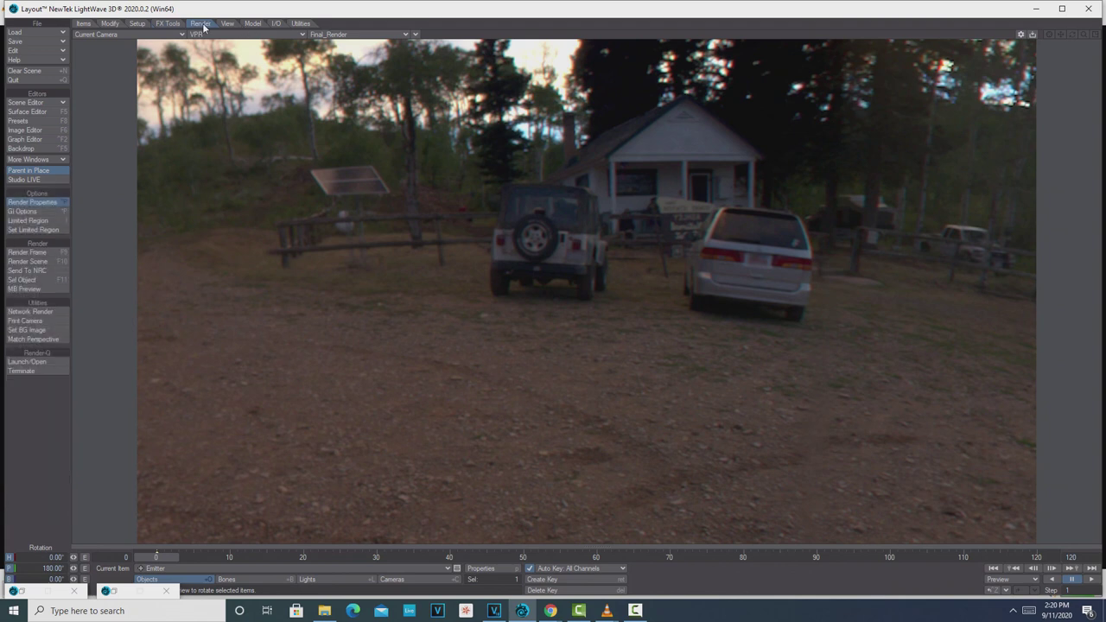
Step: Turn on Use Legacy Volumetrics in Render Properties
{"action": "left_click", "coordinate": [46, 204]}
{"action": "left_click", "coordinate": [485, 53]}
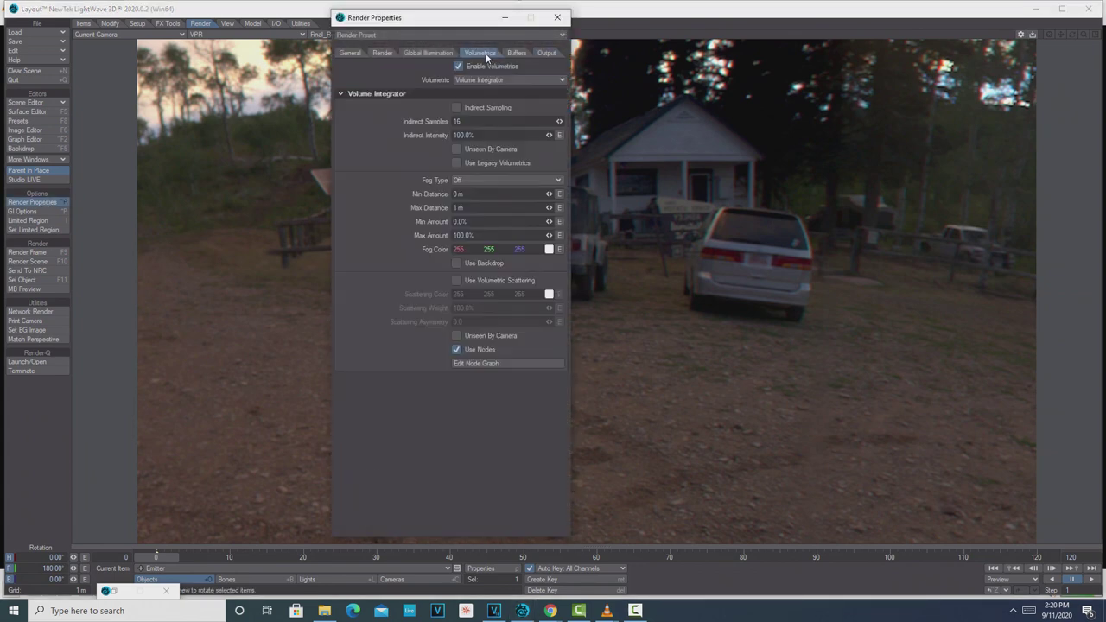
{"action": "left_click", "coordinate": [456, 163]}
{"action": "left_click", "coordinate": [558, 17]}
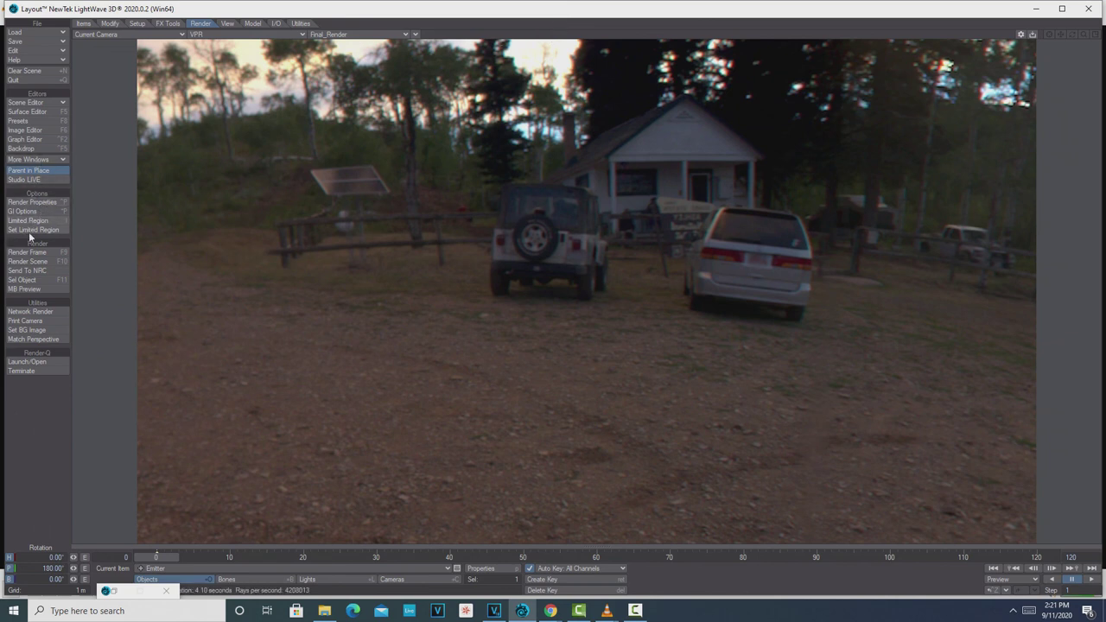
Step: Add HyperVoxels 3.0 to the Emitter and play the animation so the blobs fill the view
{"action": "left_click", "coordinate": [26, 149]}
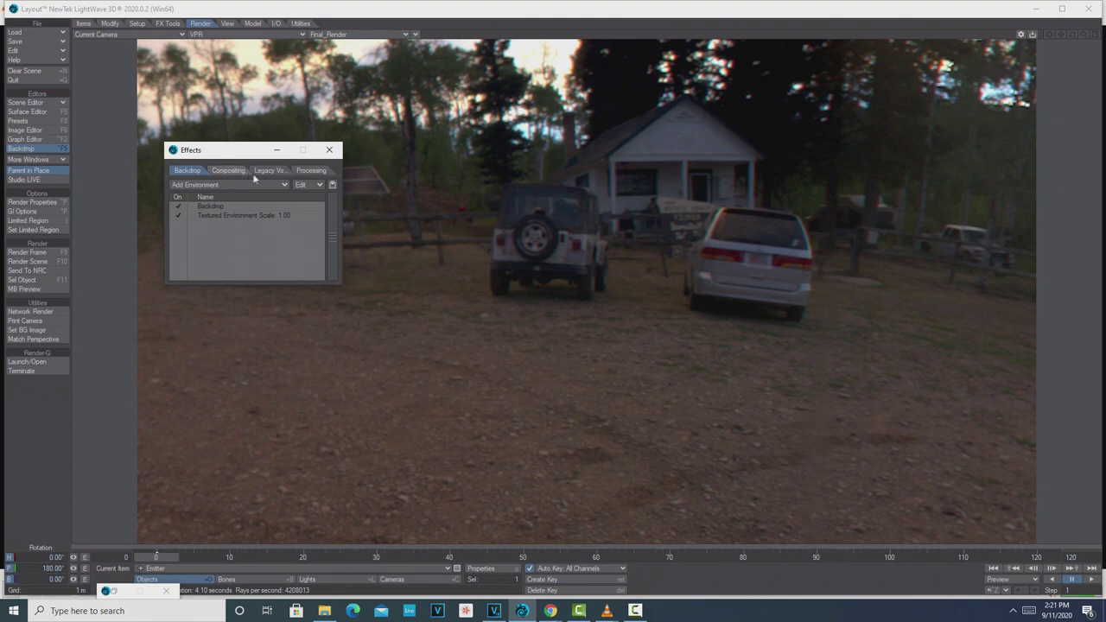
{"action": "left_click", "coordinate": [268, 170]}
{"action": "left_click", "coordinate": [278, 187]}
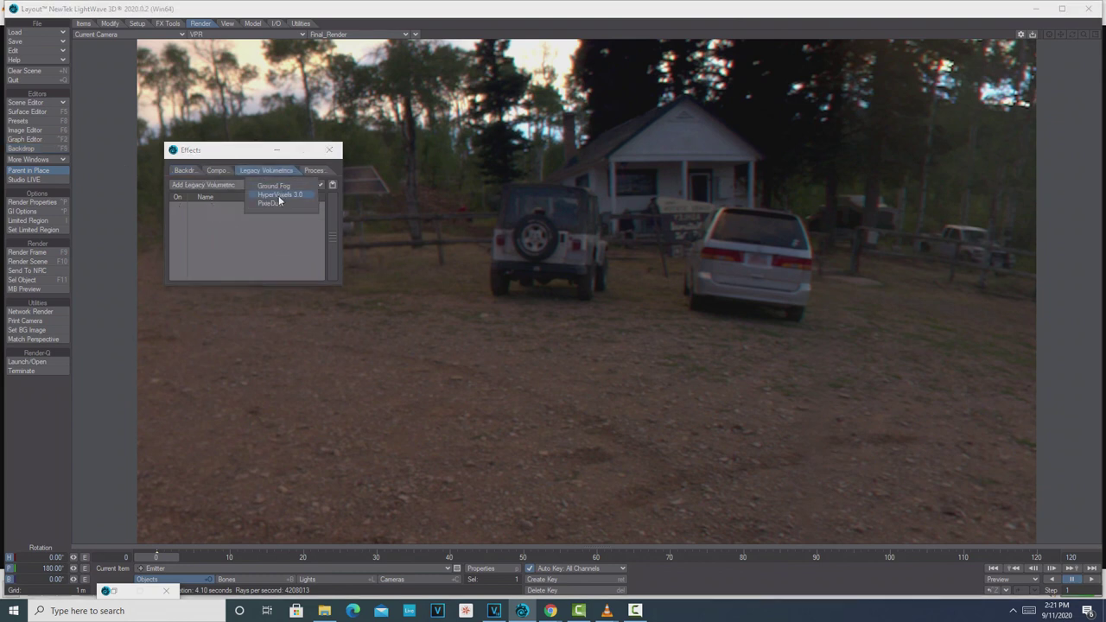
{"action": "left_click", "coordinate": [279, 195]}
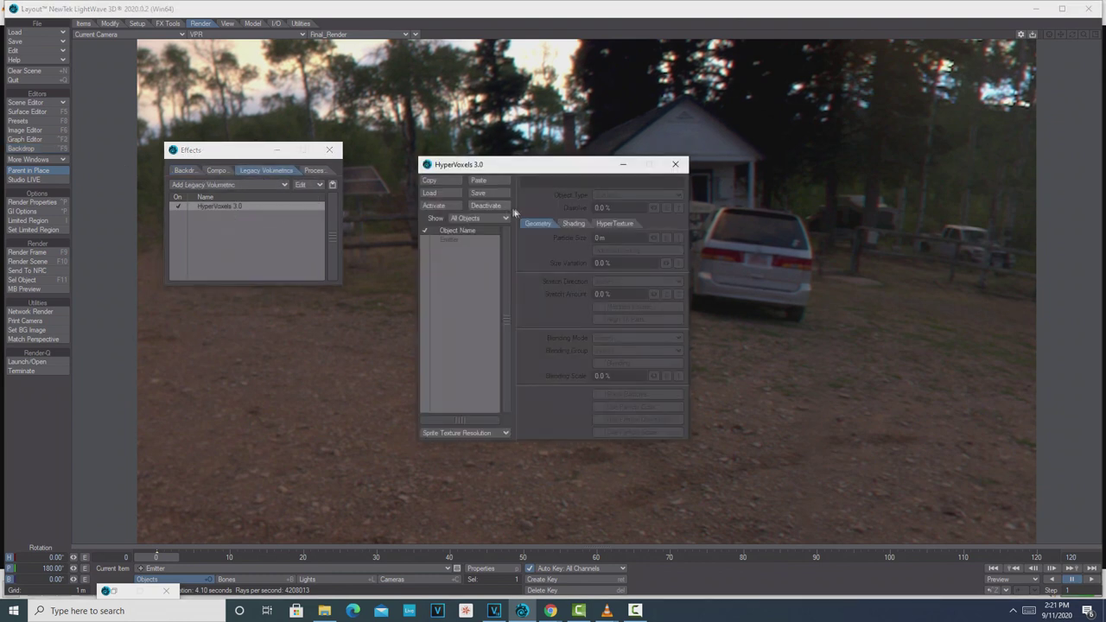
{"action": "double_click", "coordinate": [459, 240]}
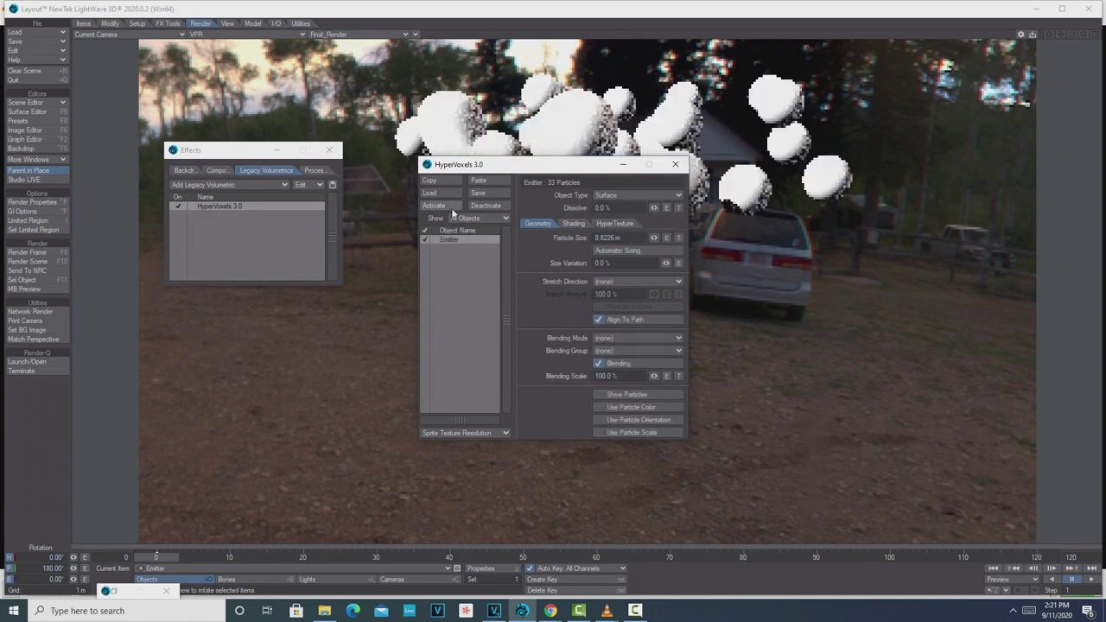
{"action": "left_click", "coordinate": [676, 165]}
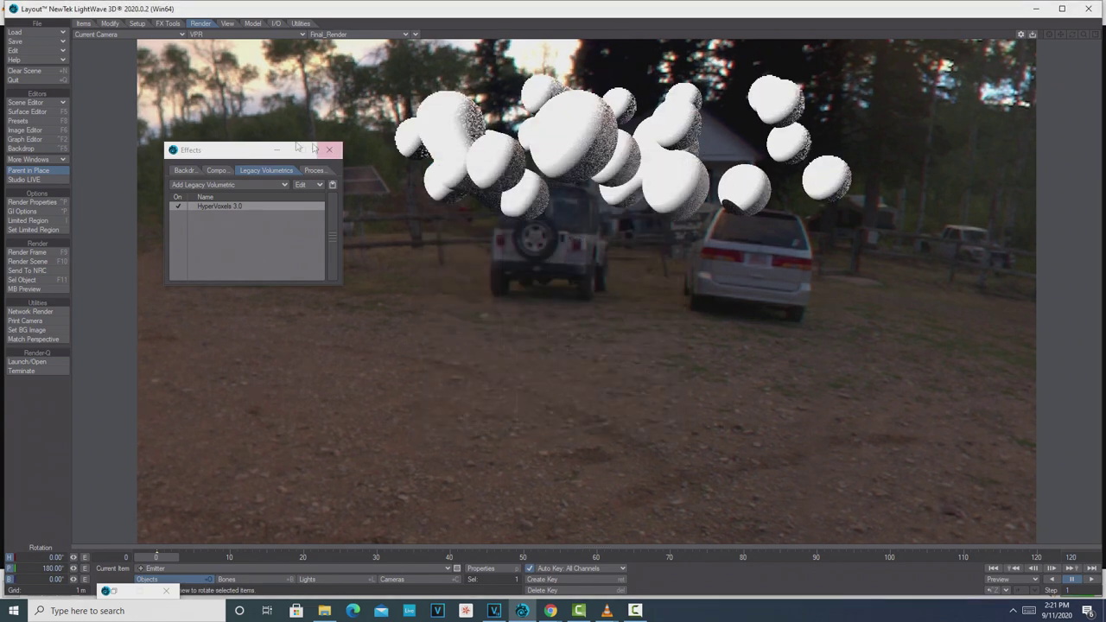
{"action": "left_click", "coordinate": [329, 149]}
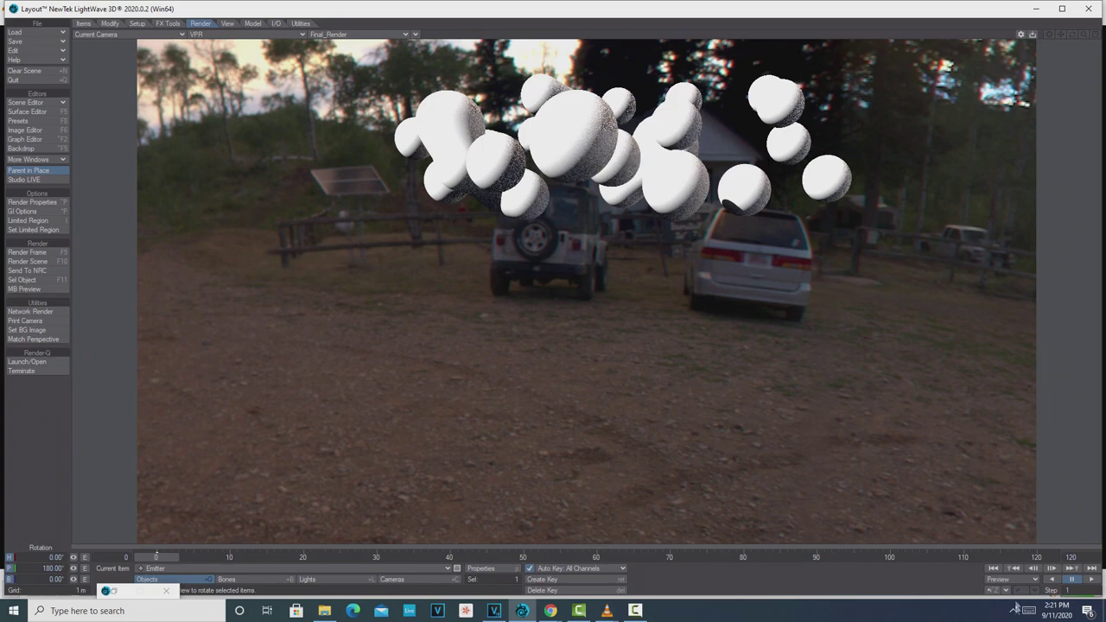
{"action": "left_click", "coordinate": [1091, 580]}
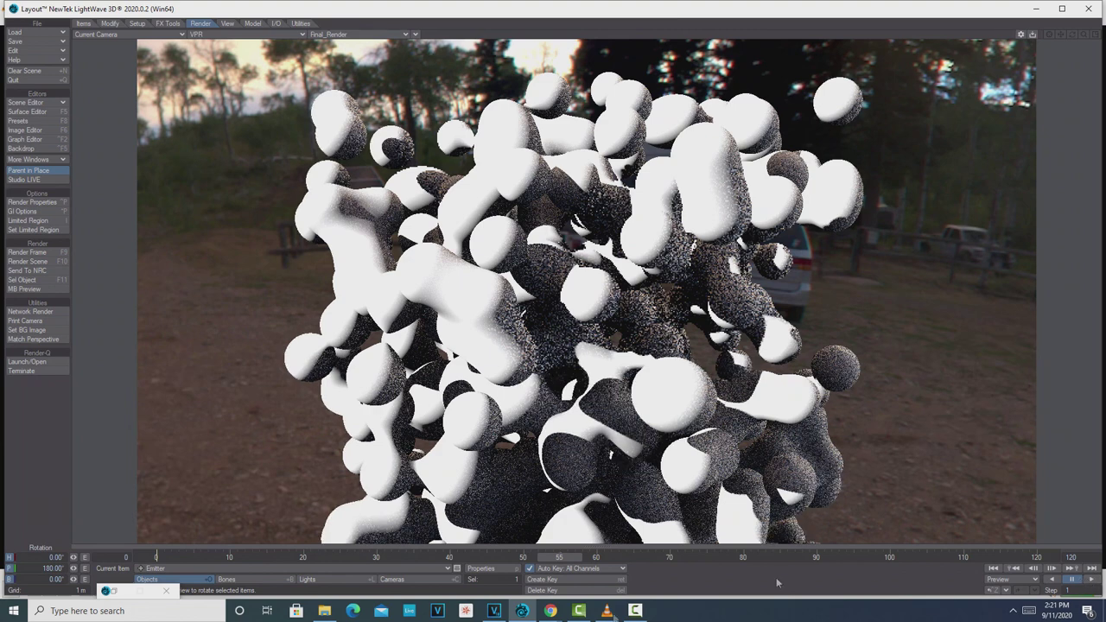
Step: Switch to Lights mode and set the viewport to Textured Shaded Solid Wireframe
{"action": "left_click", "coordinate": [313, 579]}
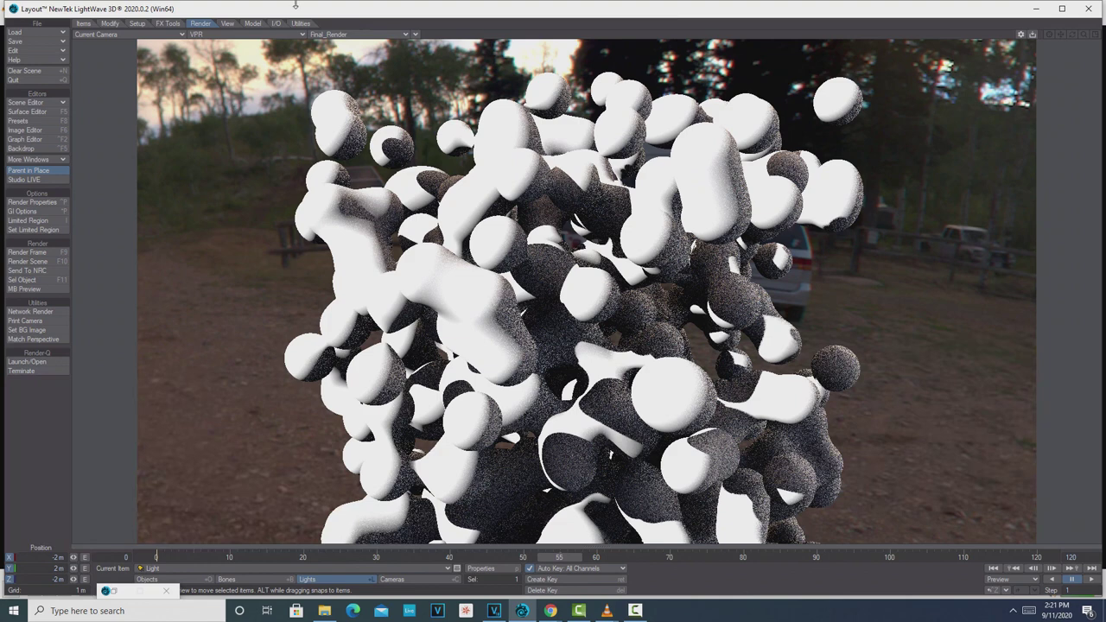
{"action": "left_click", "coordinate": [295, 34]}
{"action": "left_click", "coordinate": [312, 47]}
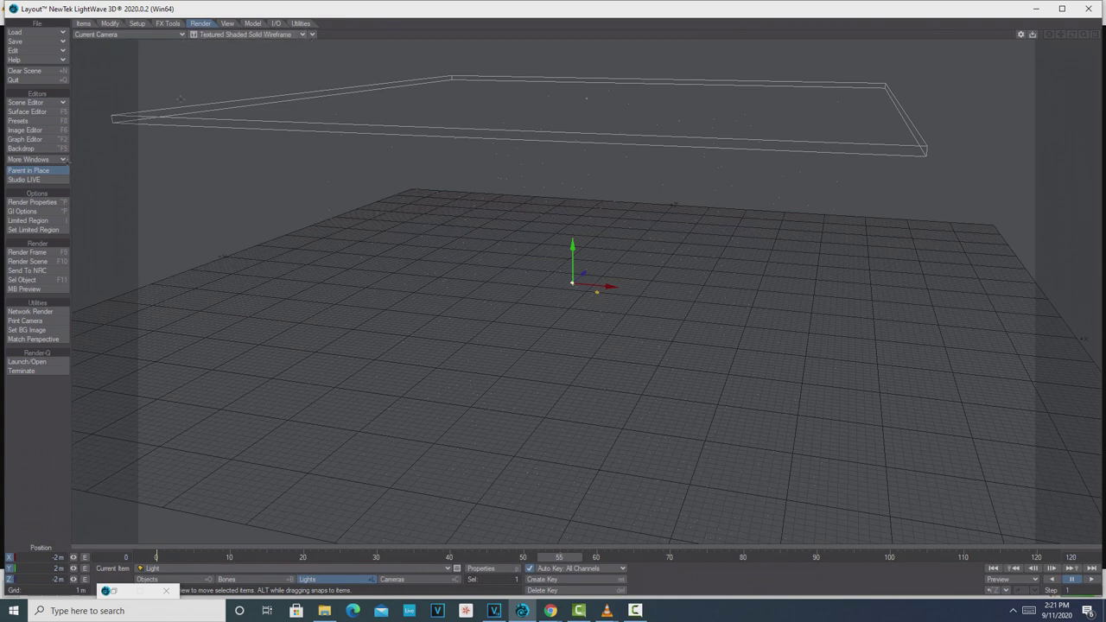
Step: Review the Emitter, Light, EnvLight and Camera items in the Scene Editor, then close it
{"action": "left_click", "coordinate": [35, 103]}
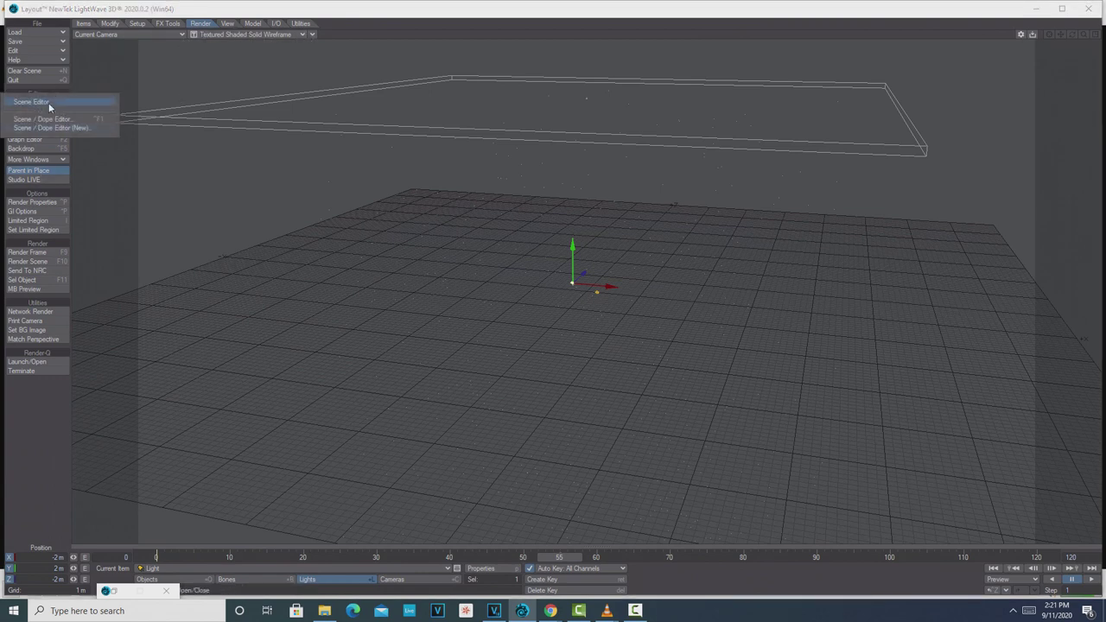
{"action": "left_click", "coordinate": [49, 103]}
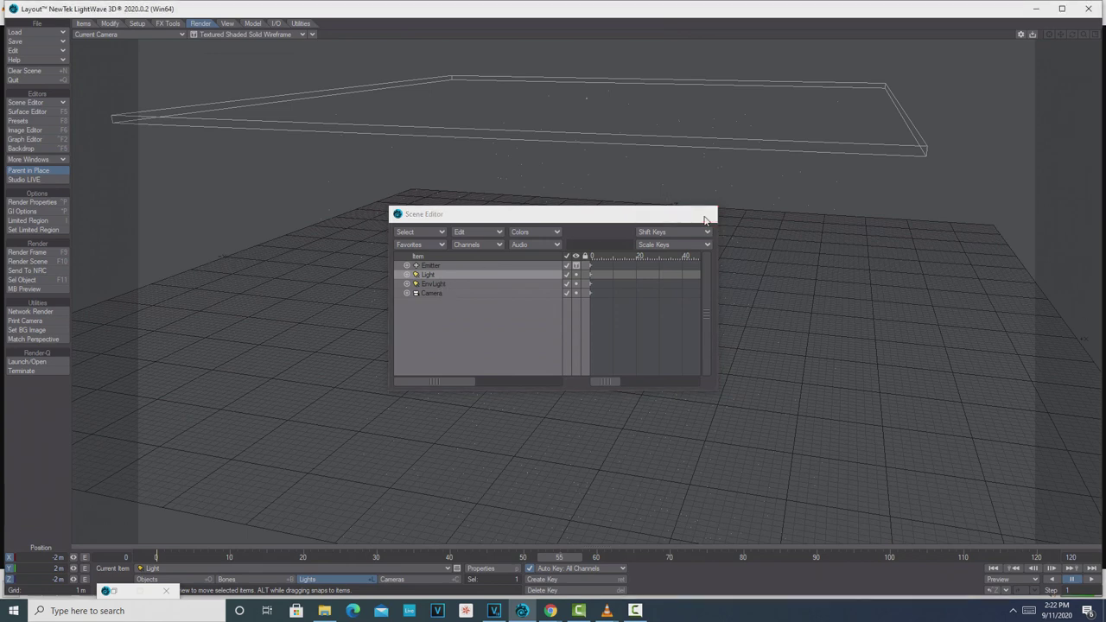
{"action": "left_click", "coordinate": [704, 215]}
Step: Return the viewport to VPR and set the Light's colour to red (191, 0, 0)
{"action": "left_click", "coordinate": [296, 36]}
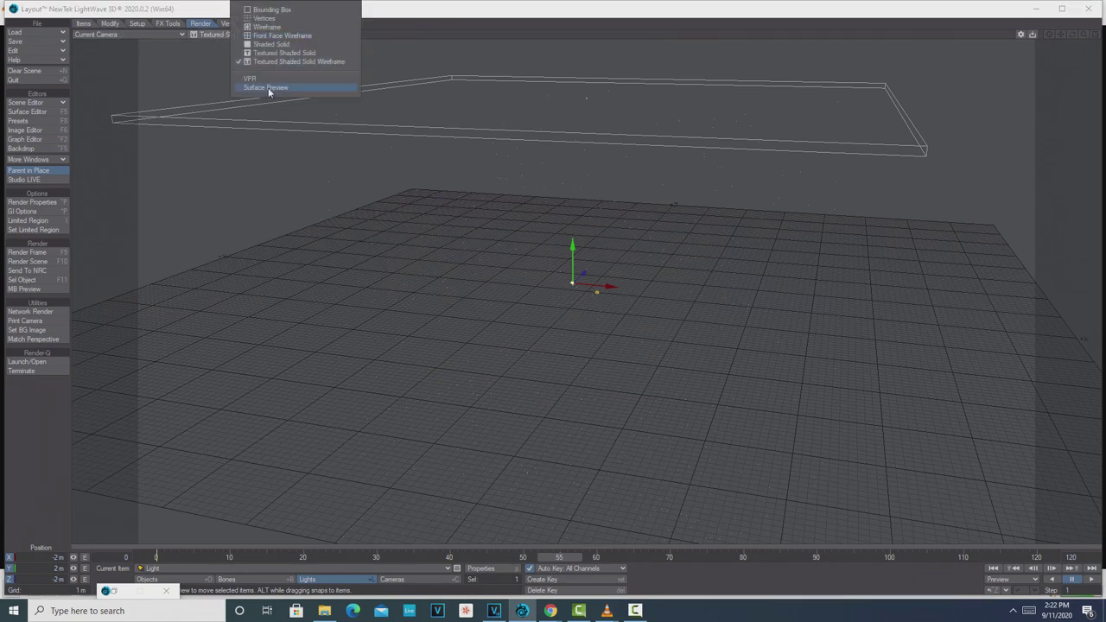
{"action": "left_click", "coordinate": [275, 84]}
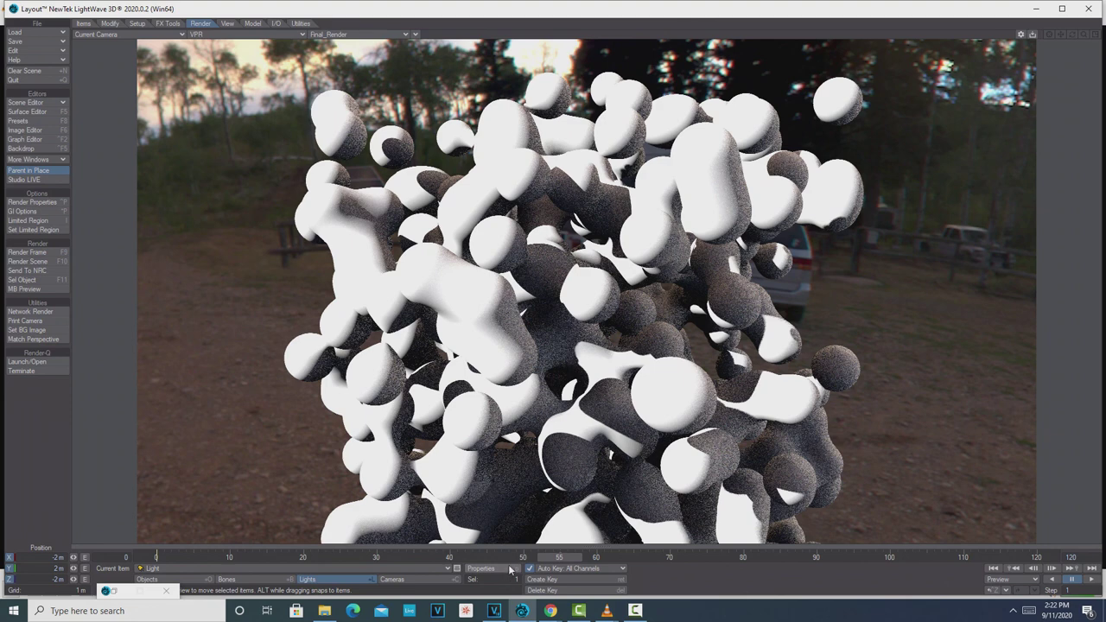
{"action": "left_click", "coordinate": [489, 572]}
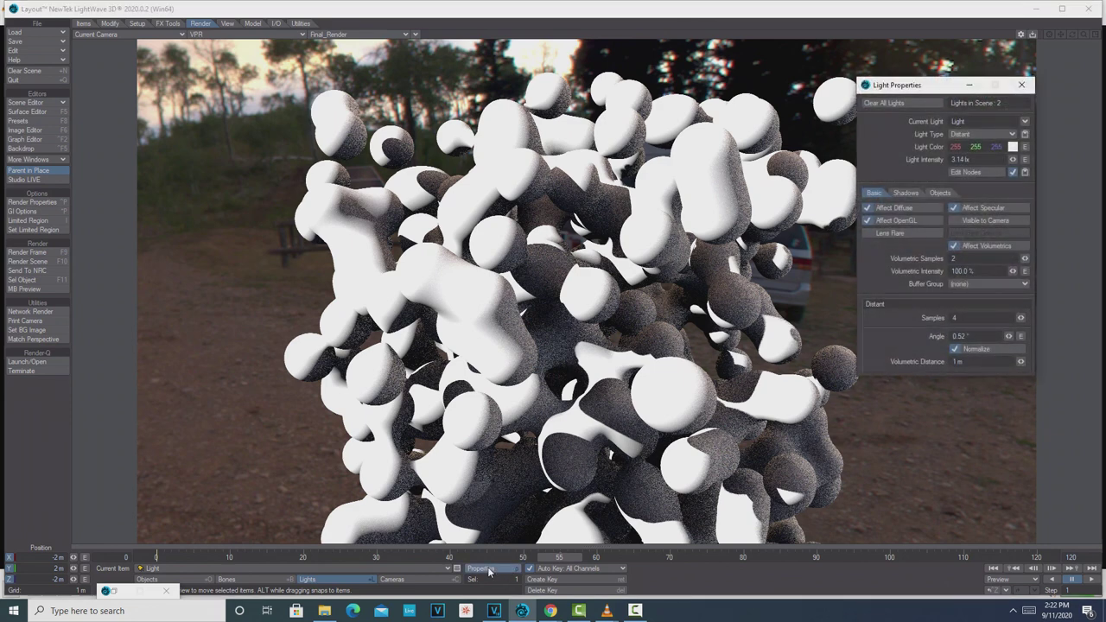
{"action": "left_click", "coordinate": [1012, 147]}
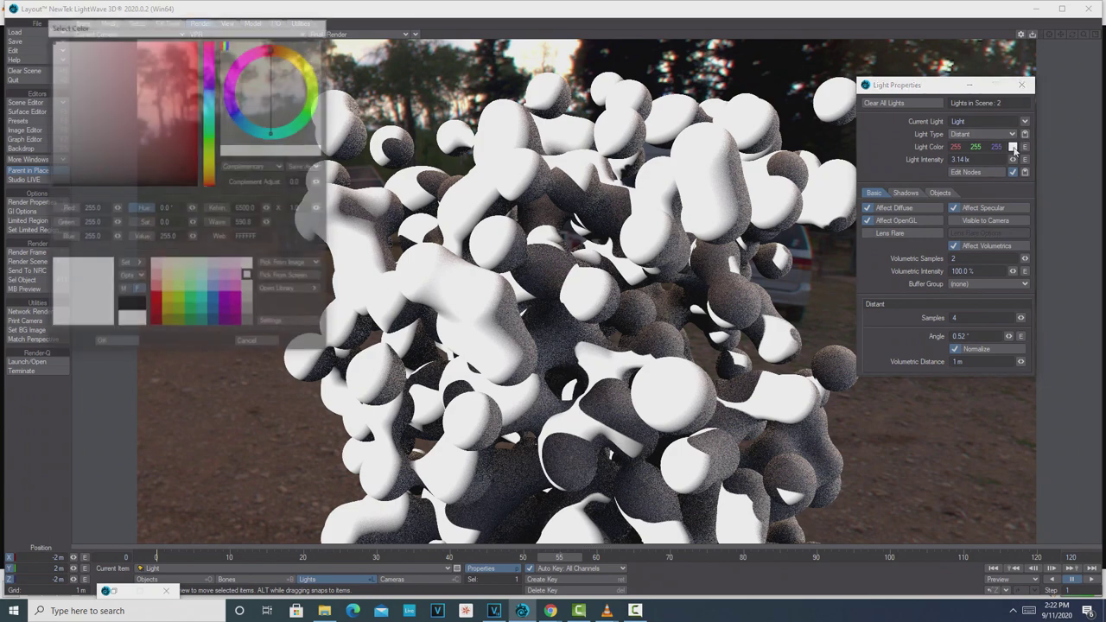
{"action": "left_click", "coordinate": [156, 302]}
{"action": "left_click", "coordinate": [121, 344]}
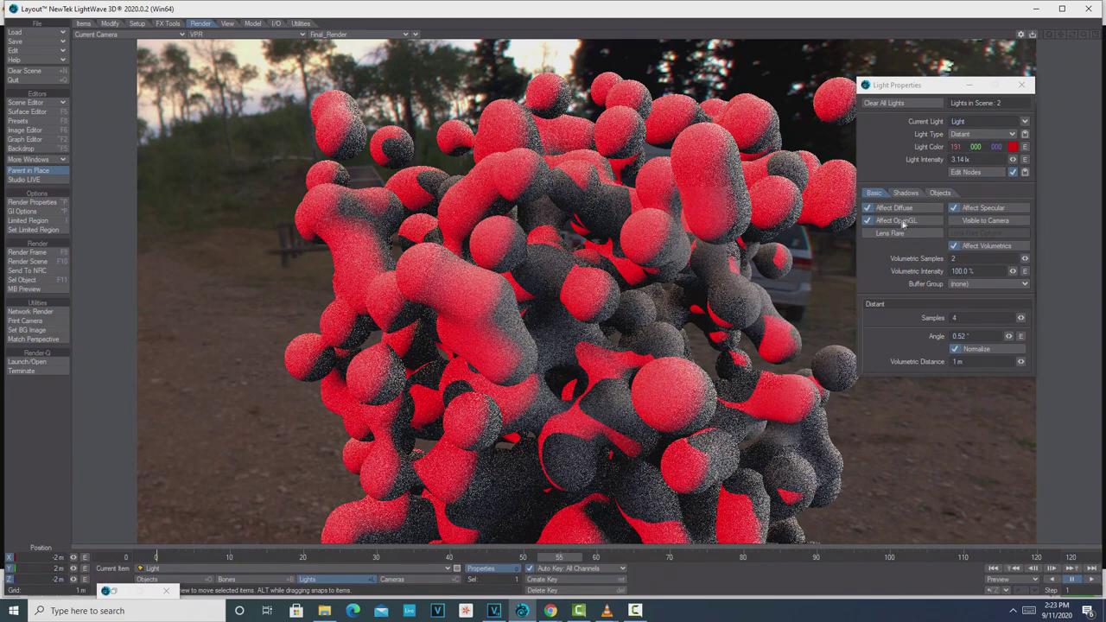
Step: Disable Affect Diffuse, Affect Specular and Affect OpenGL for the red light
{"action": "left_click", "coordinate": [868, 209]}
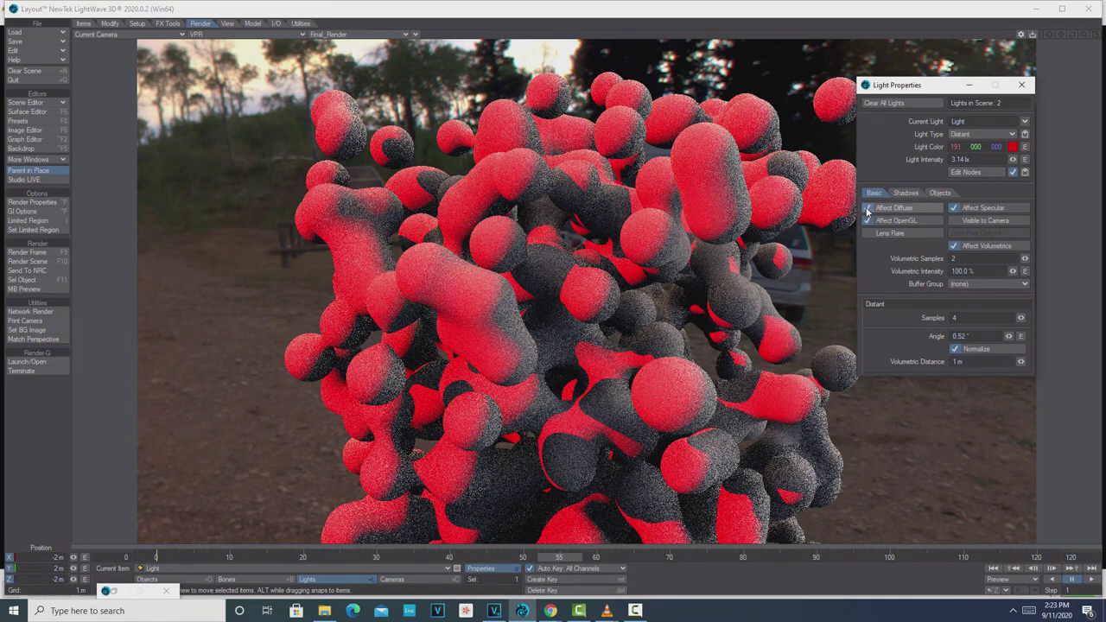
{"action": "left_click", "coordinate": [953, 208]}
{"action": "left_click", "coordinate": [868, 222]}
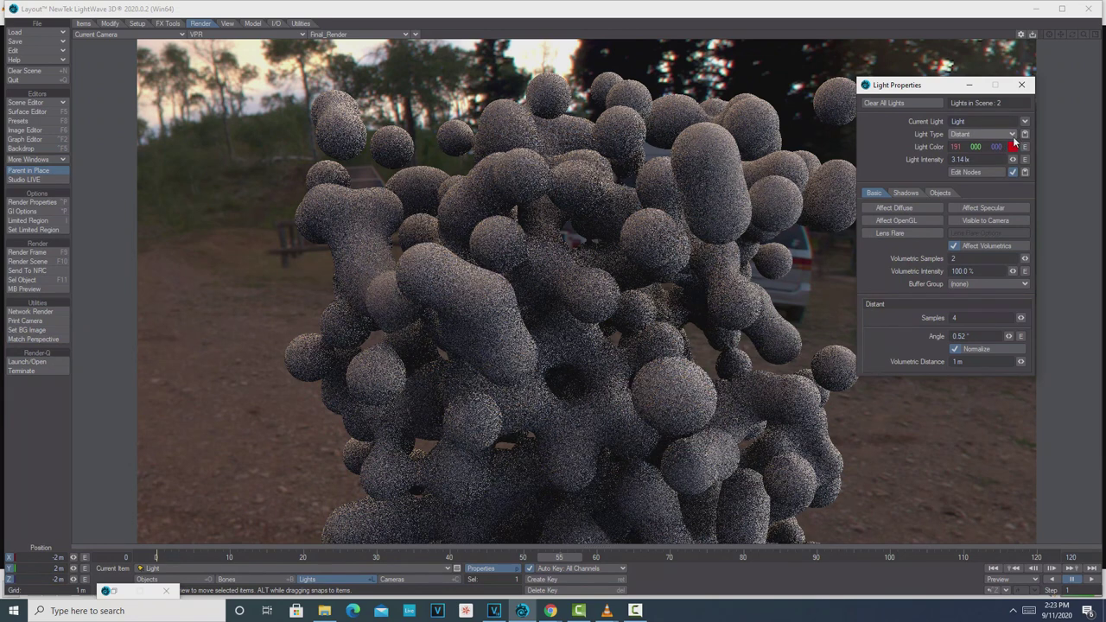
Step: Switch to the EnvLight, toggling its global setting off and back on
{"action": "left_click", "coordinate": [1024, 122]}
{"action": "left_click", "coordinate": [1027, 133]}
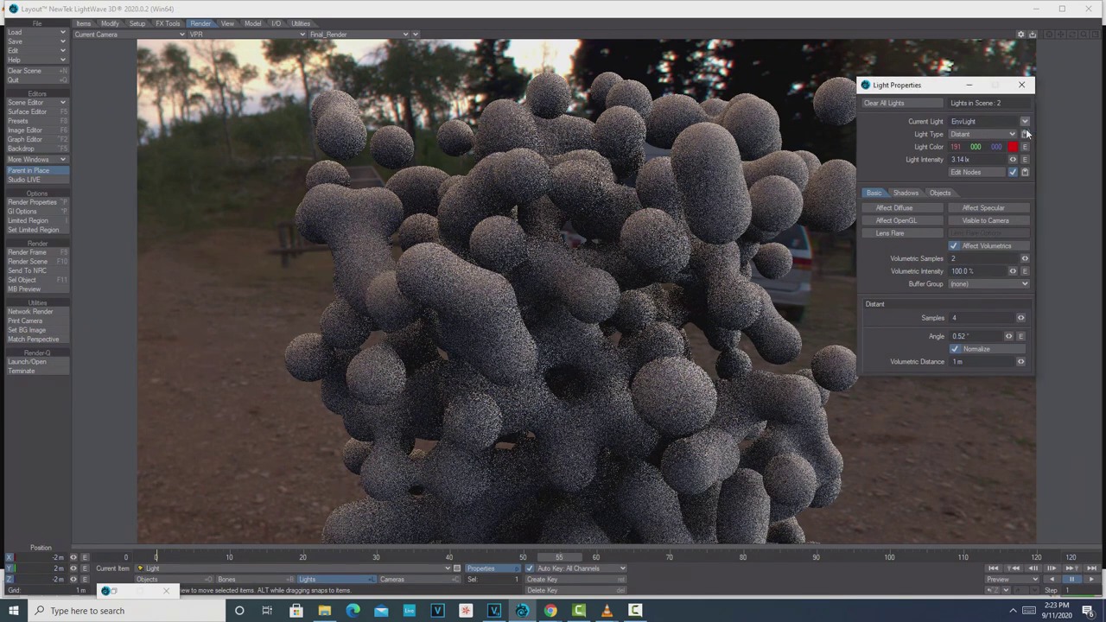
{"action": "left_click", "coordinate": [955, 406]}
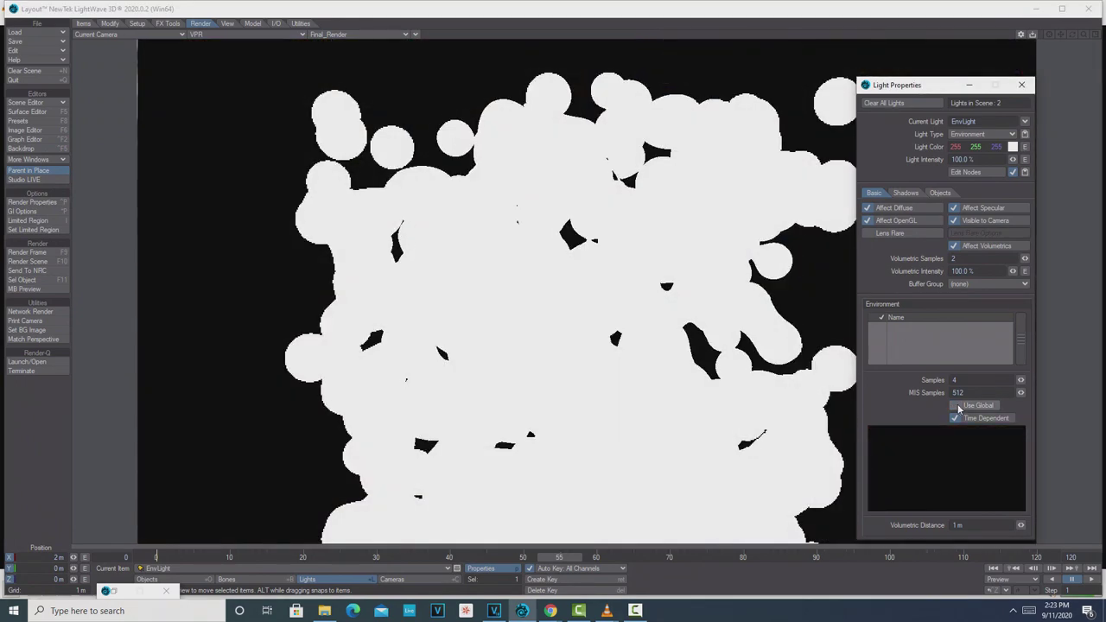
{"action": "left_click", "coordinate": [956, 407]}
{"action": "left_click", "coordinate": [956, 407]}
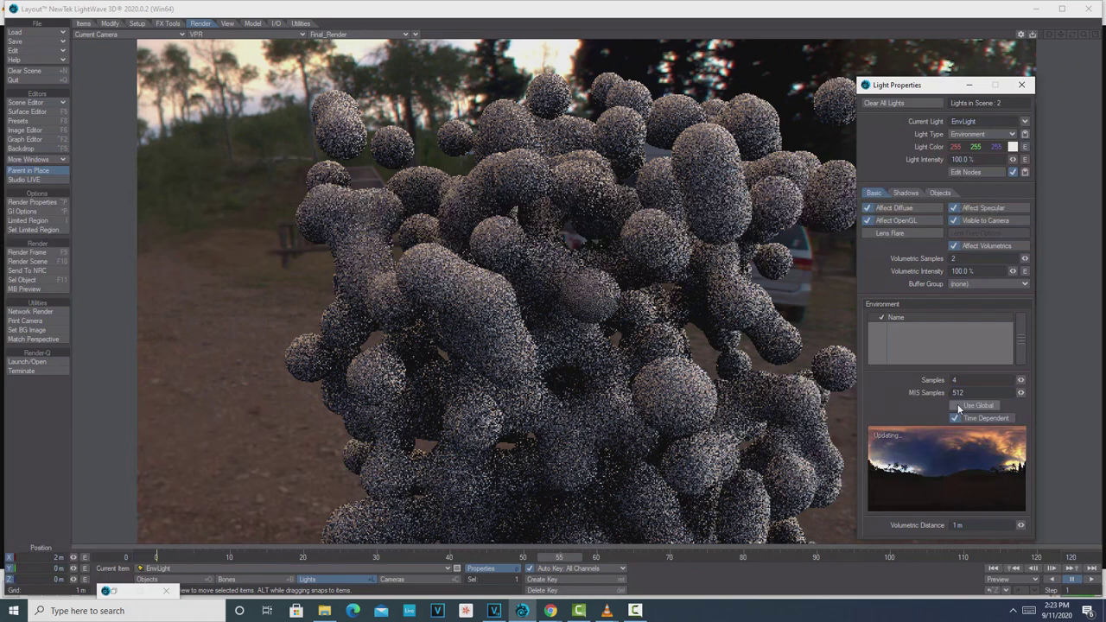
{"action": "left_click", "coordinate": [956, 406]}
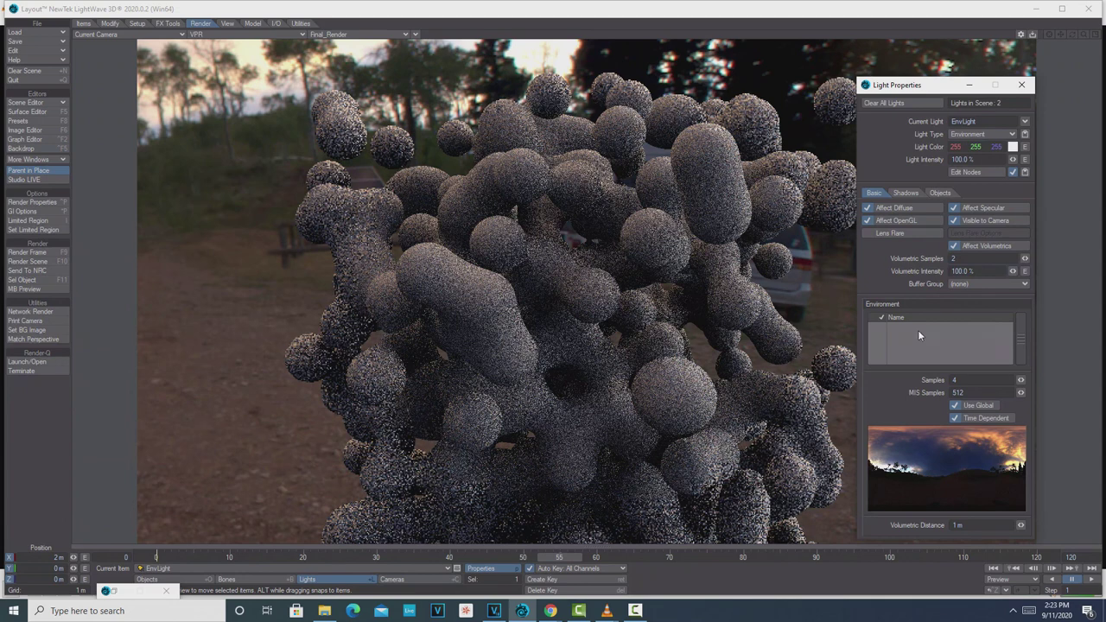
Step: Add a Textured Environment to the EnvLight and open its texture editor
{"action": "right_click", "coordinate": [918, 330]}
{"action": "mouse_move", "coordinate": [918, 330]}
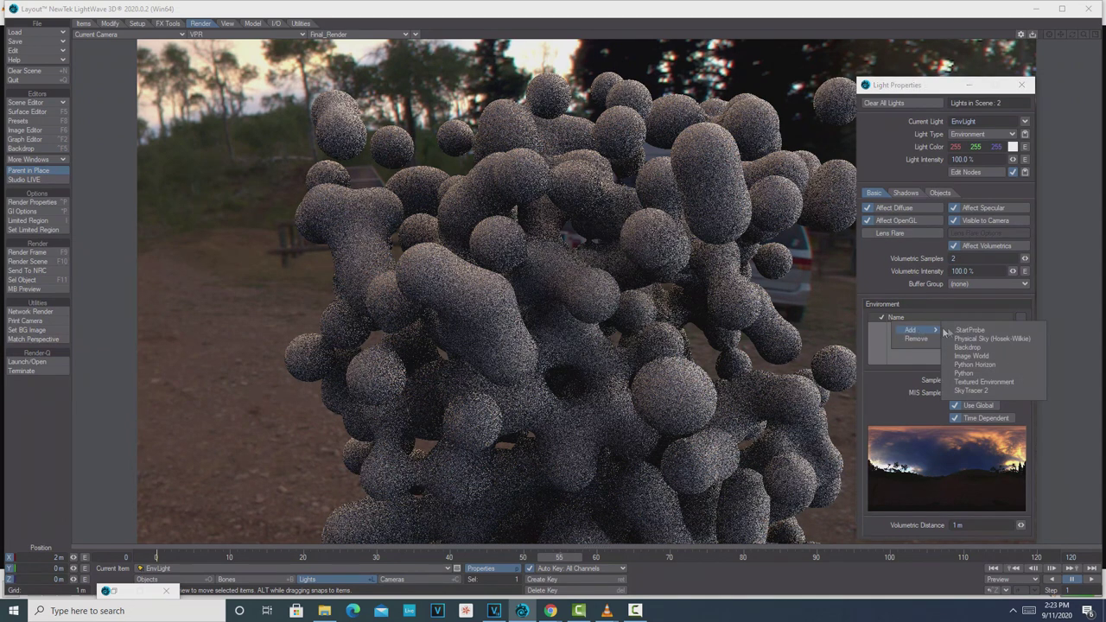
{"action": "left_click", "coordinate": [983, 381]}
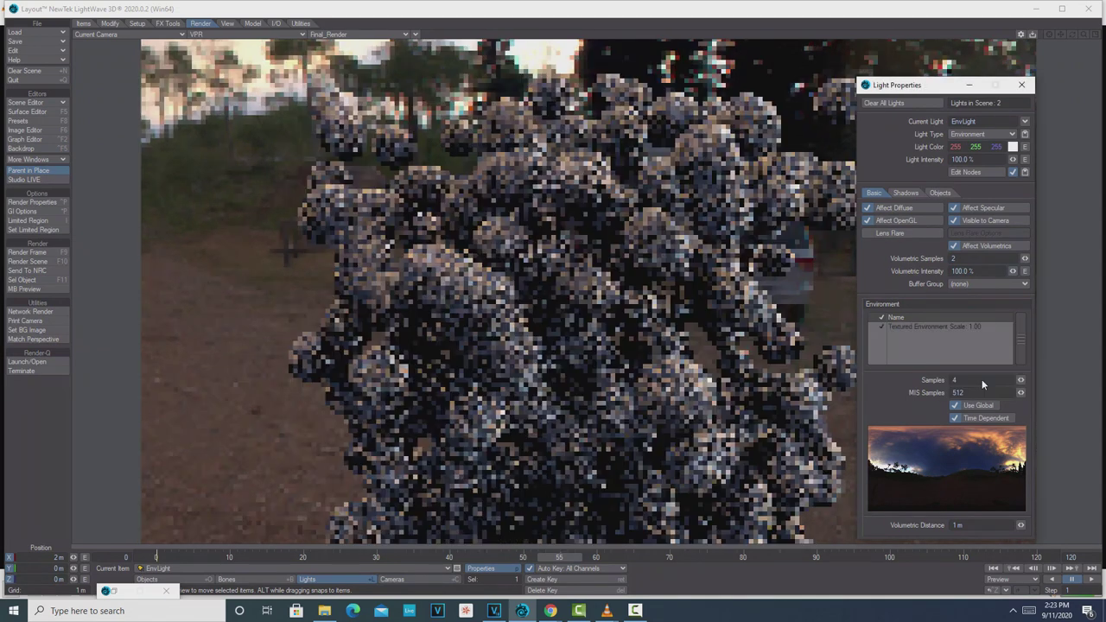
{"action": "double_click", "coordinate": [948, 327]}
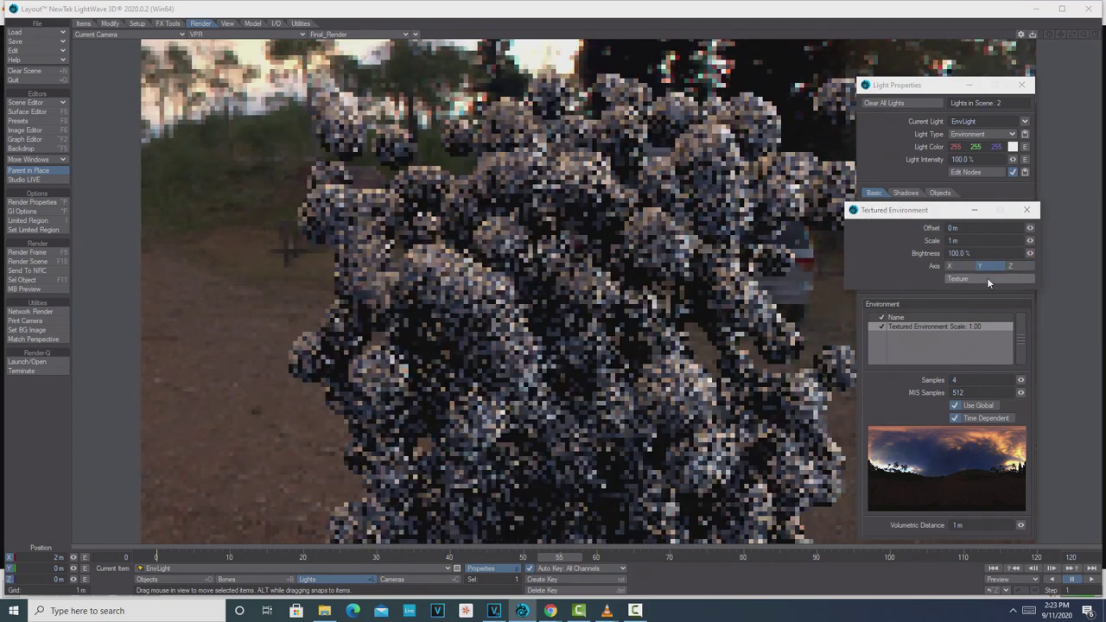
{"action": "left_click", "coordinate": [987, 277]}
Step: Project the ext_sunset_cabin_dirtroad.exr image spherically, then close the texture editor
{"action": "left_click", "coordinate": [540, 271]}
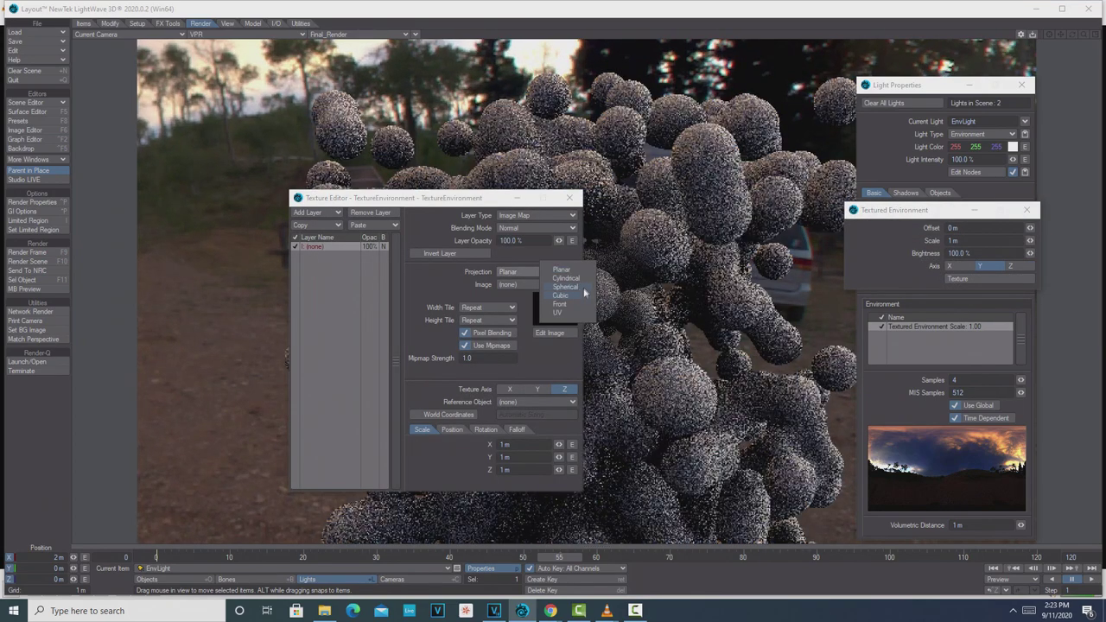
{"action": "left_click", "coordinate": [584, 294]}
{"action": "left_click", "coordinate": [571, 310]}
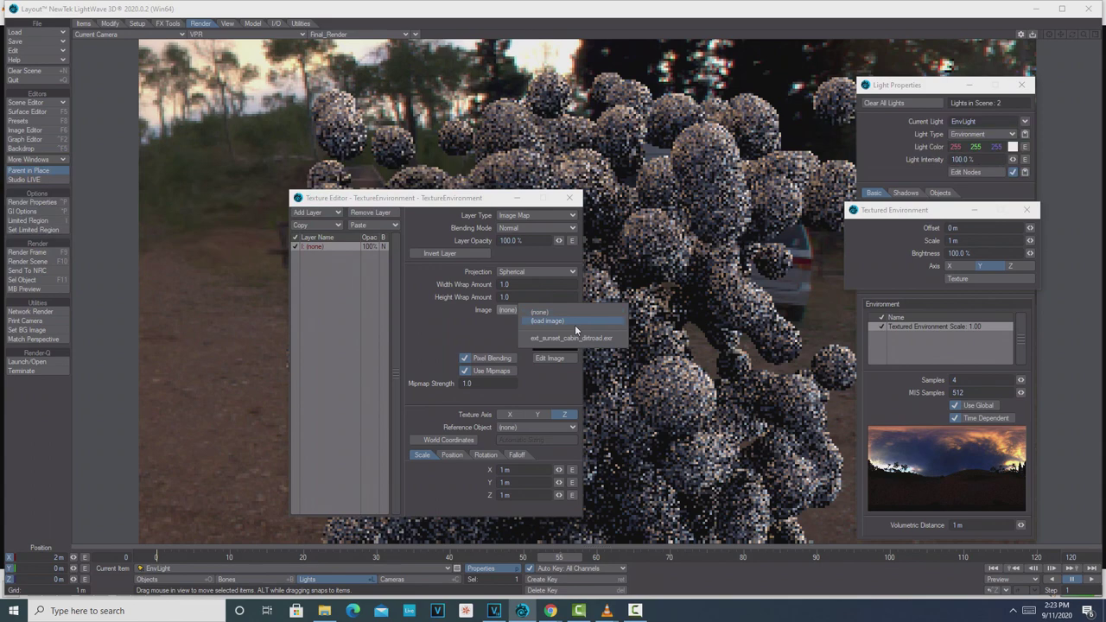
{"action": "left_click", "coordinate": [571, 338]}
{"action": "left_click", "coordinate": [536, 414]}
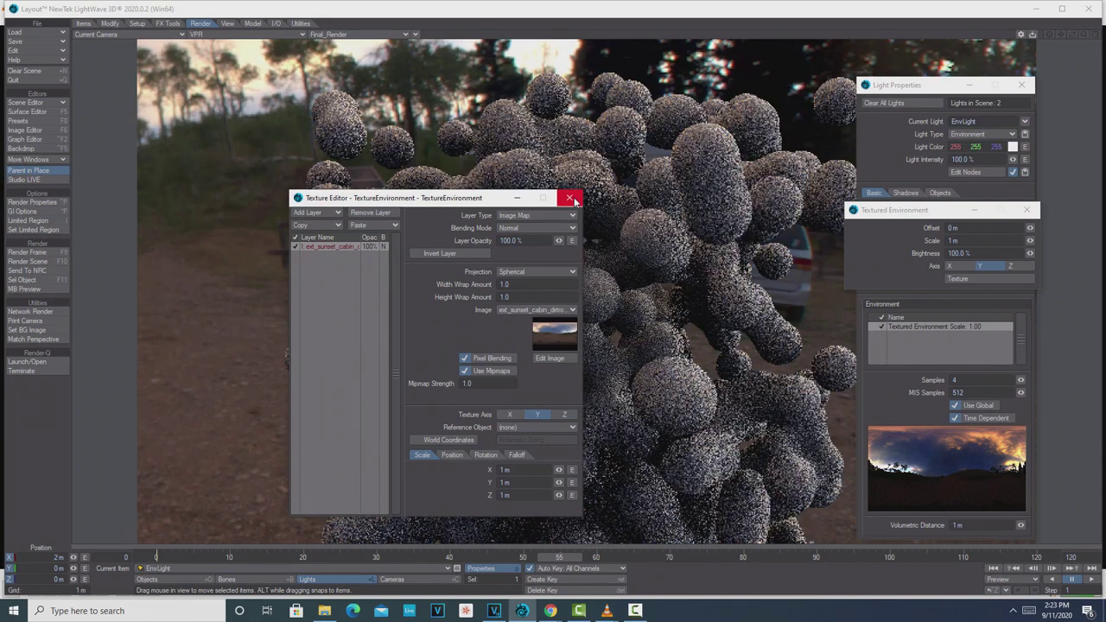
{"action": "left_click", "coordinate": [572, 200]}
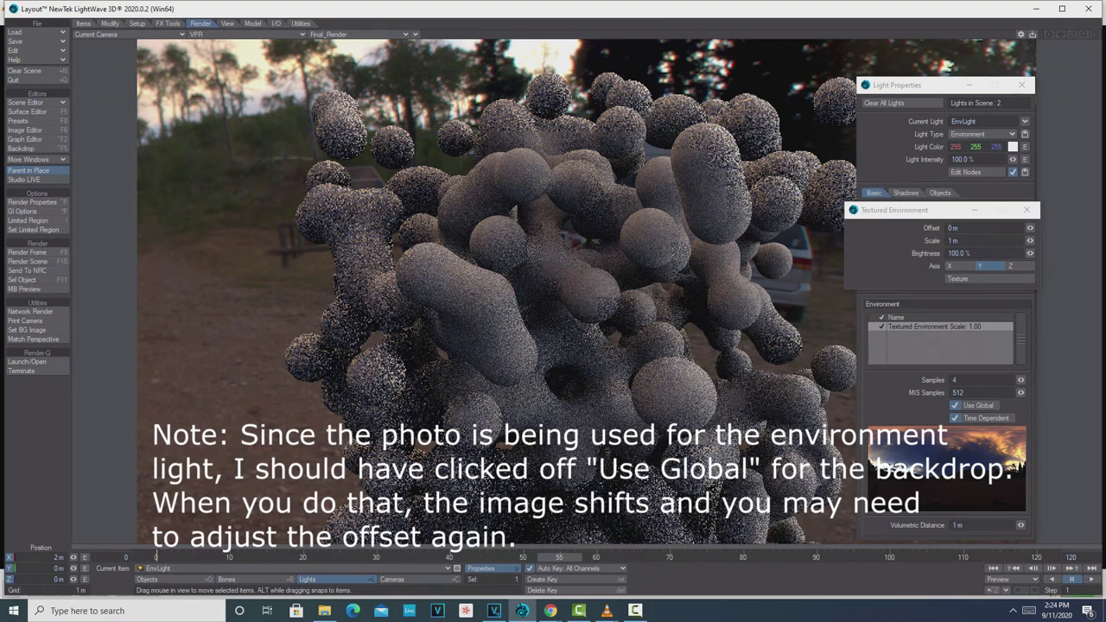
Step: Close the Textured Environment and Light Properties panels and return to Objects with the Emitter current
{"action": "left_click", "coordinate": [1029, 213]}
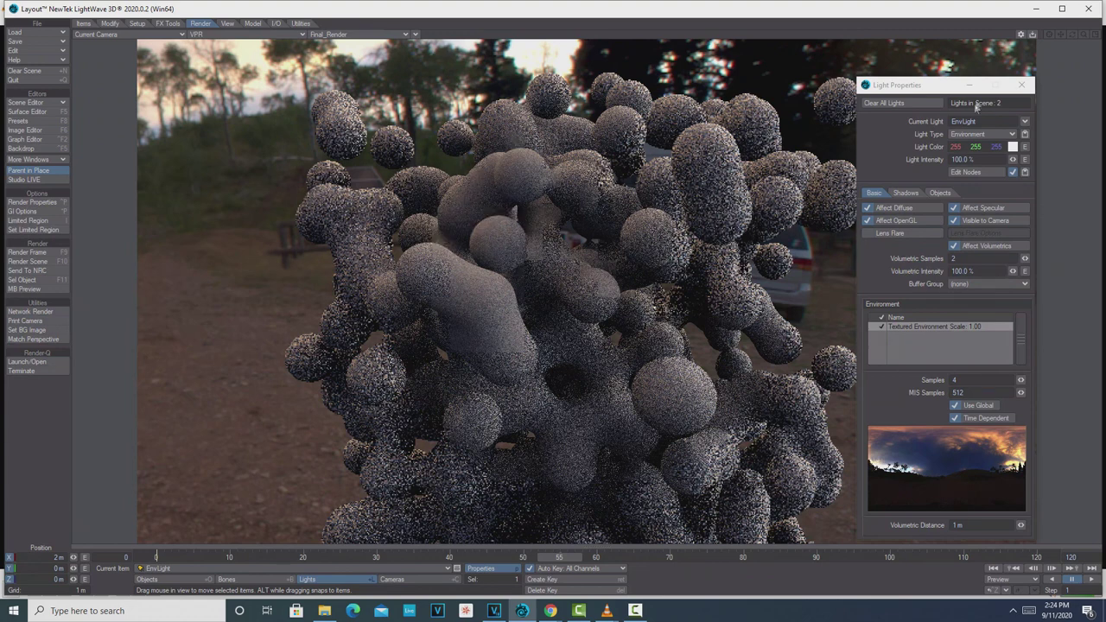
{"action": "left_click", "coordinate": [1022, 85]}
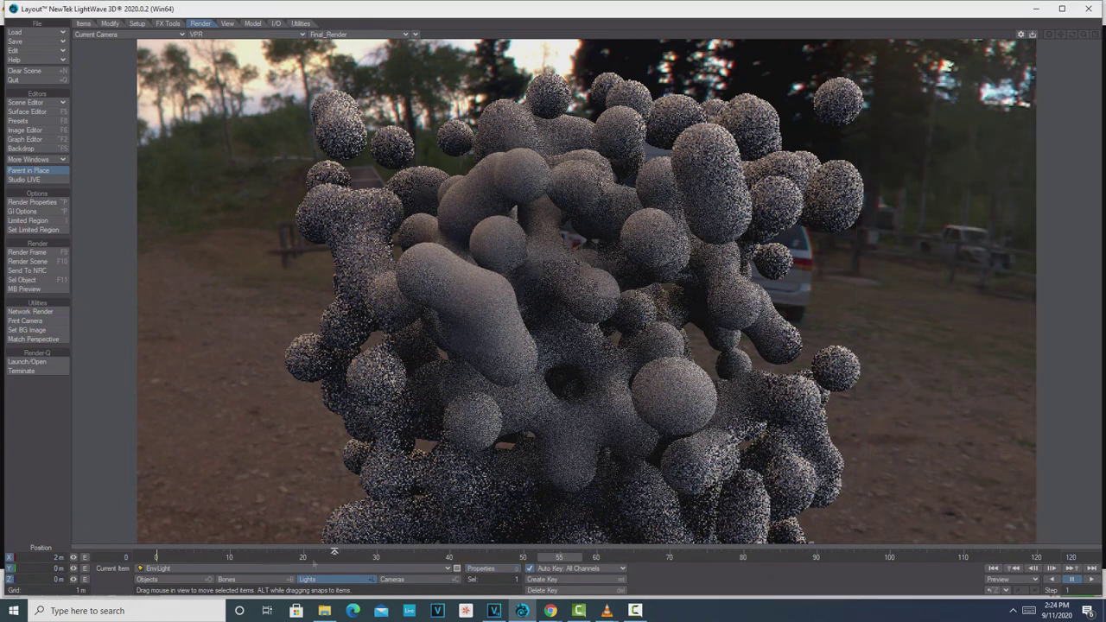
{"action": "left_click", "coordinate": [192, 579]}
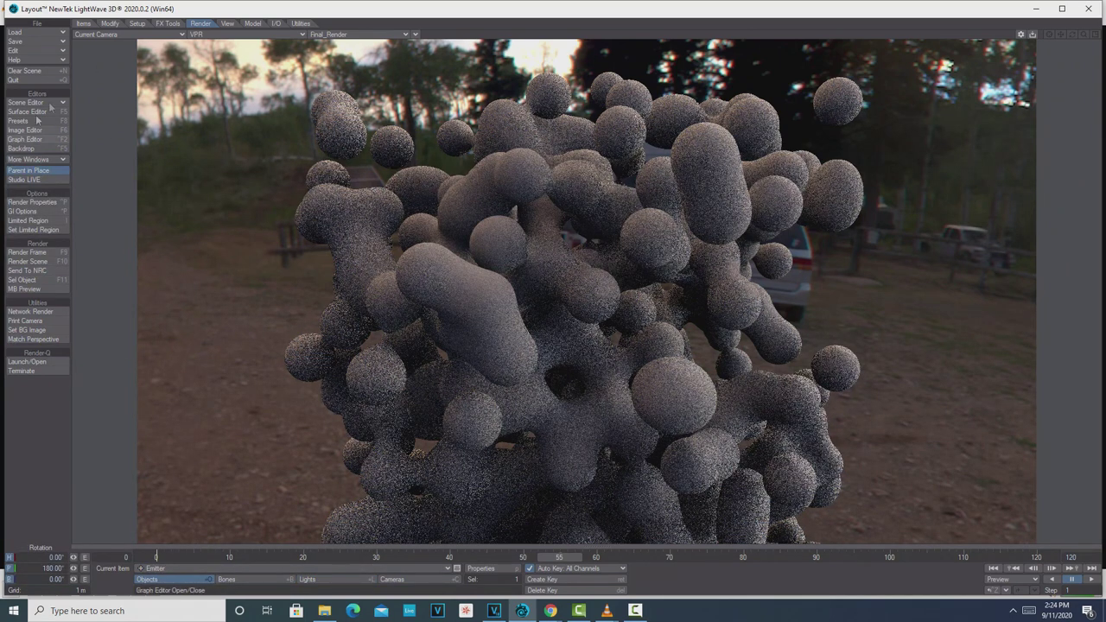
Step: Apply the Generic Glass preset to HyperVoxels 3.0, keeping the current particle size
{"action": "left_click", "coordinate": [44, 146]}
{"action": "left_click", "coordinate": [268, 172]}
{"action": "double_click", "coordinate": [244, 208]}
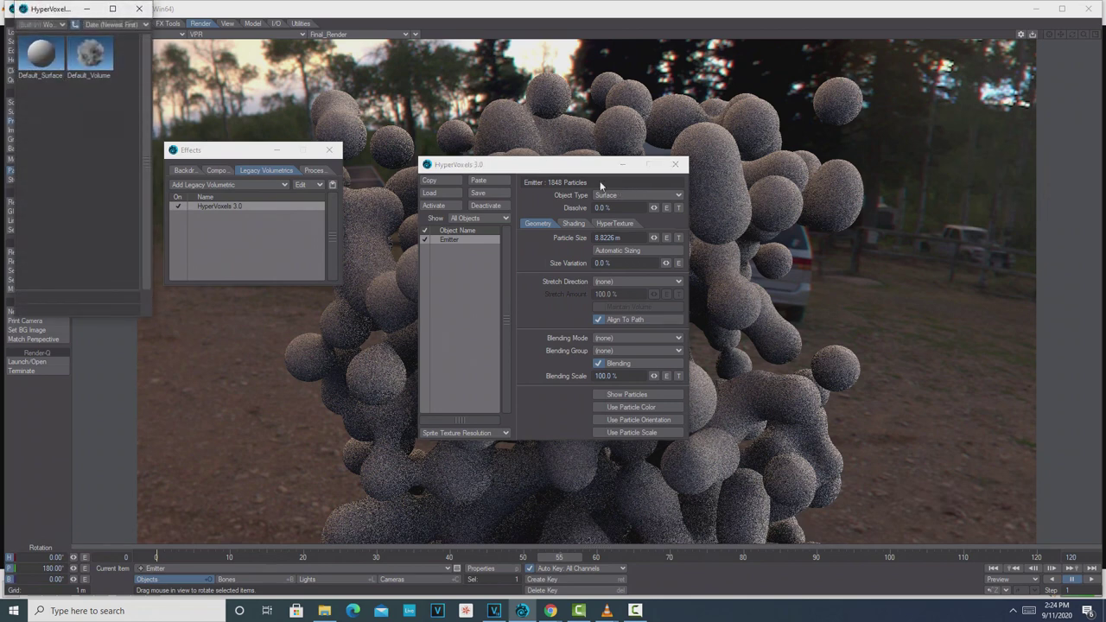
{"action": "left_click", "coordinate": [64, 25]}
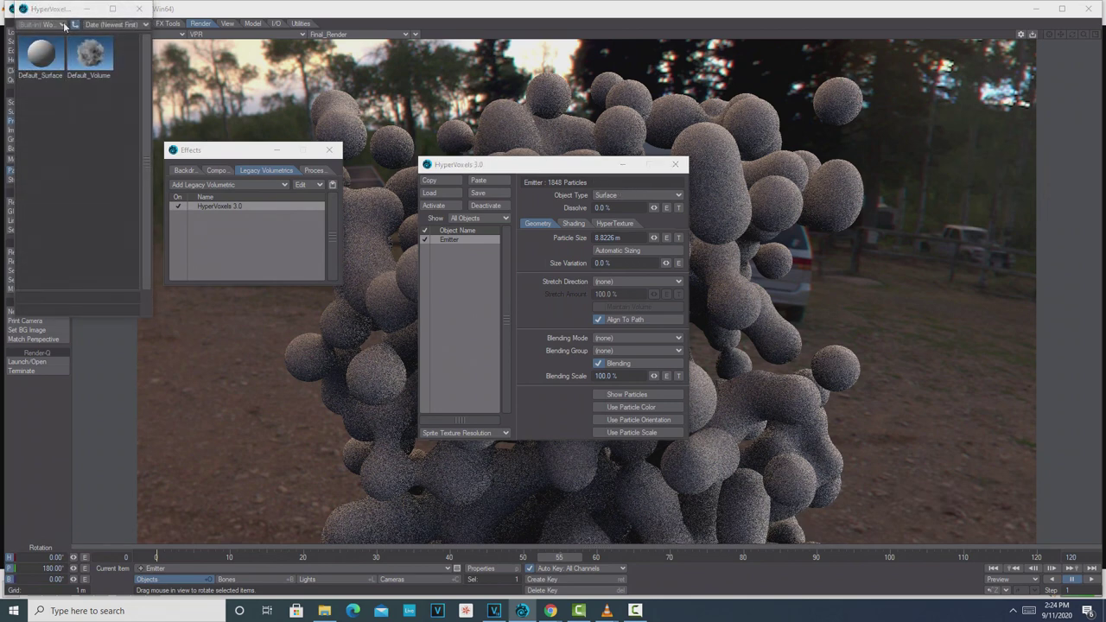
{"action": "left_click", "coordinate": [64, 25]}
{"action": "left_click", "coordinate": [112, 39]}
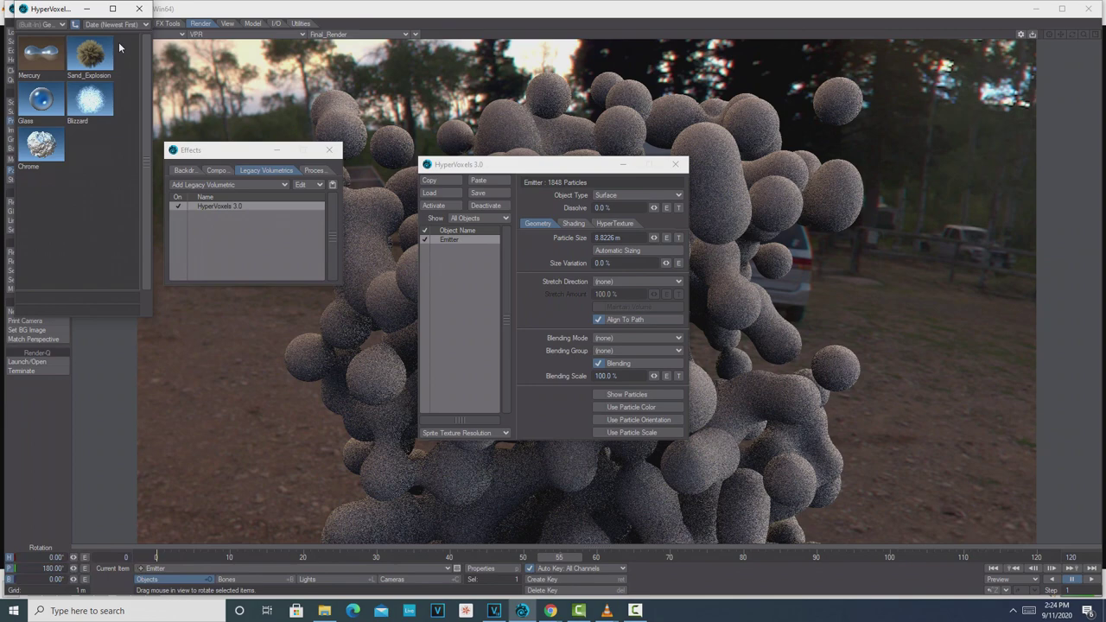
{"action": "double_click", "coordinate": [41, 99]}
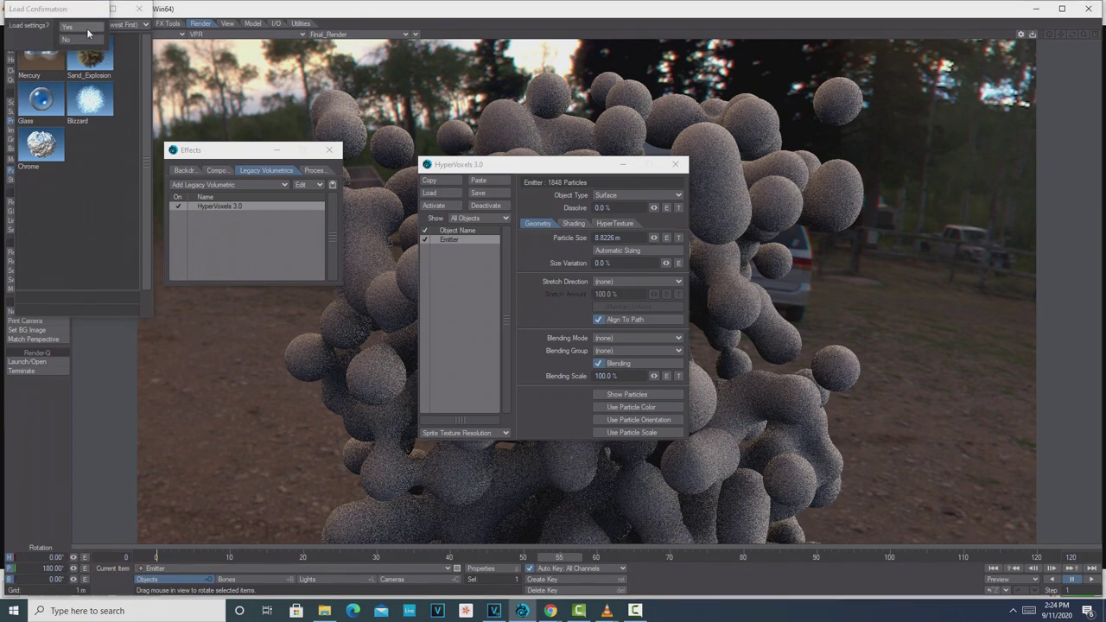
{"action": "left_click", "coordinate": [164, 28]}
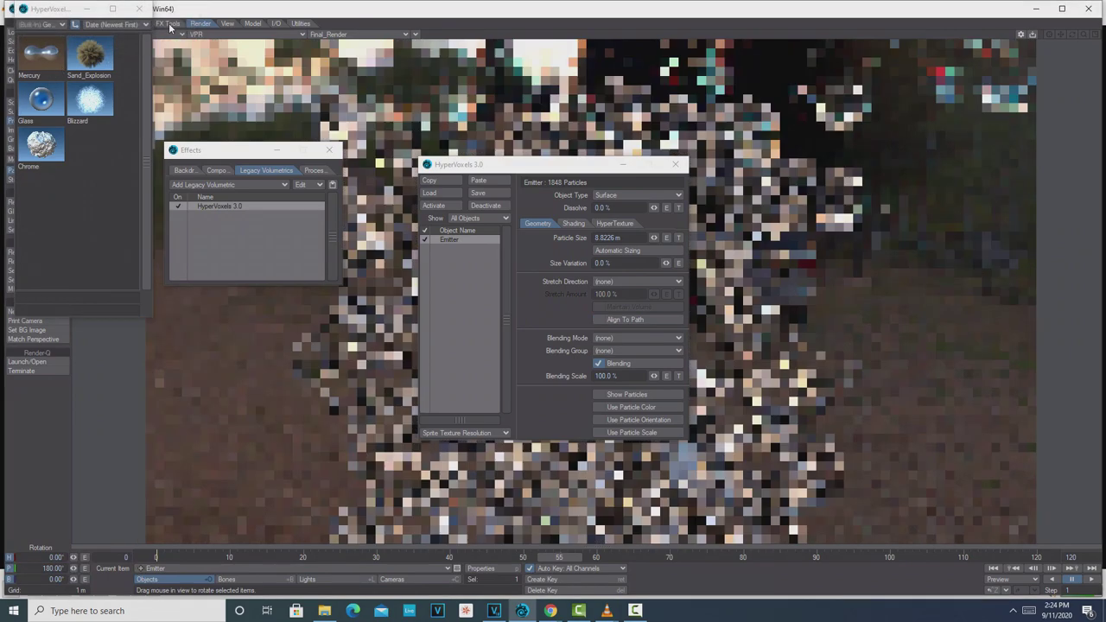
{"action": "left_click_drag", "start_coordinate": [635, 165], "coordinate": [1028, 184]}
{"action": "left_click", "coordinate": [329, 149]}
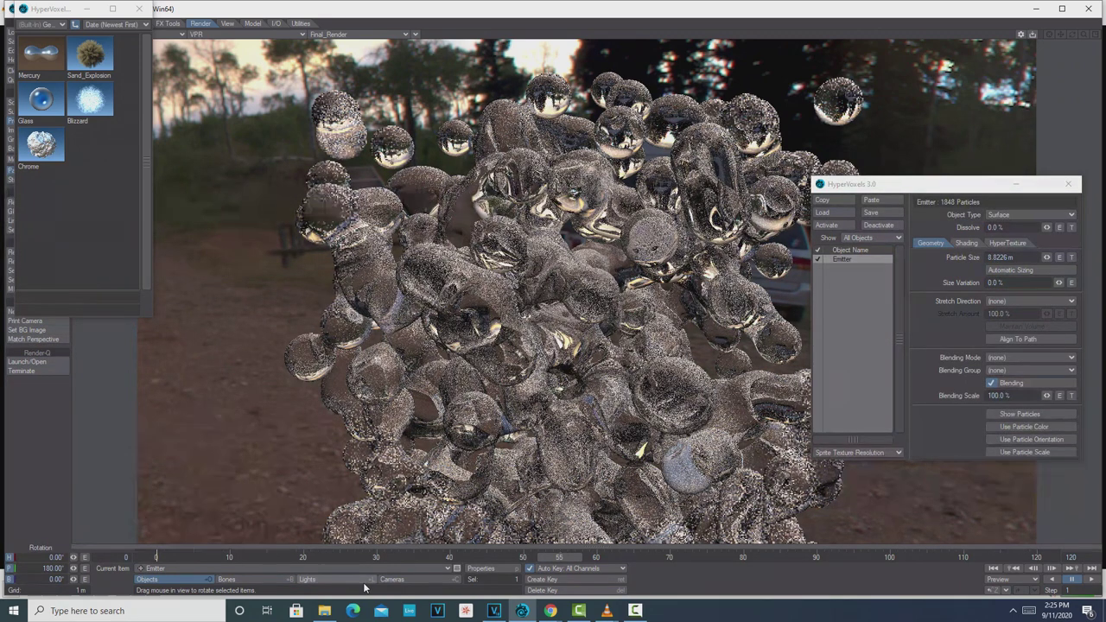
Step: Set HyperVoxel Particle Size to 150 mm and Size Variation to 50%
{"action": "left_click", "coordinate": [1029, 258]}
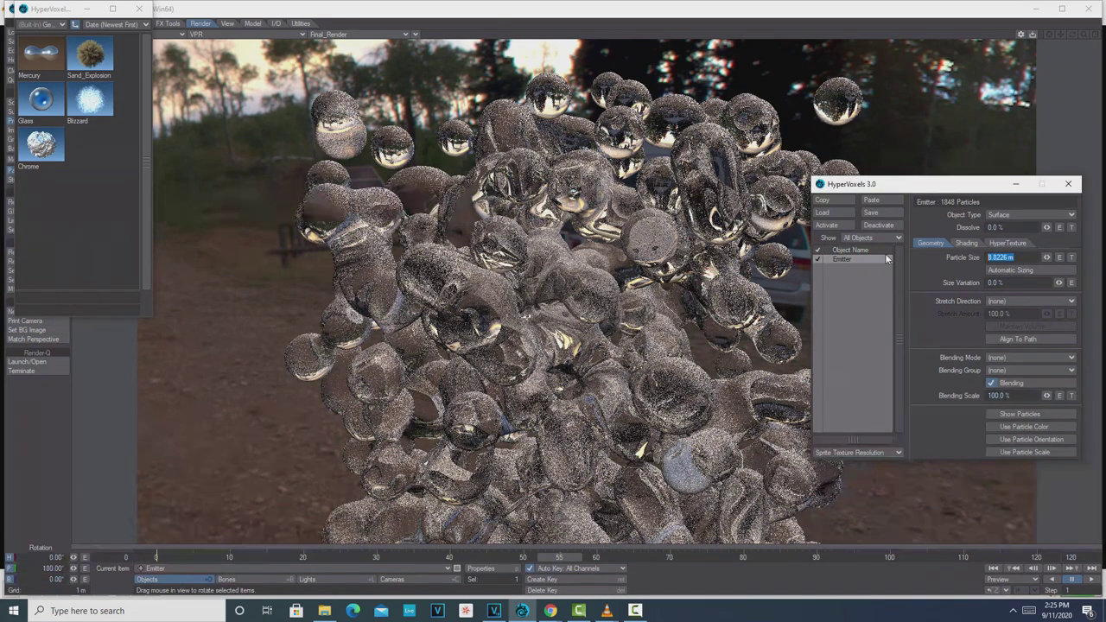
{"action": "key", "text": "BackSpace"}
{"action": "type", "text": "150 mm"}
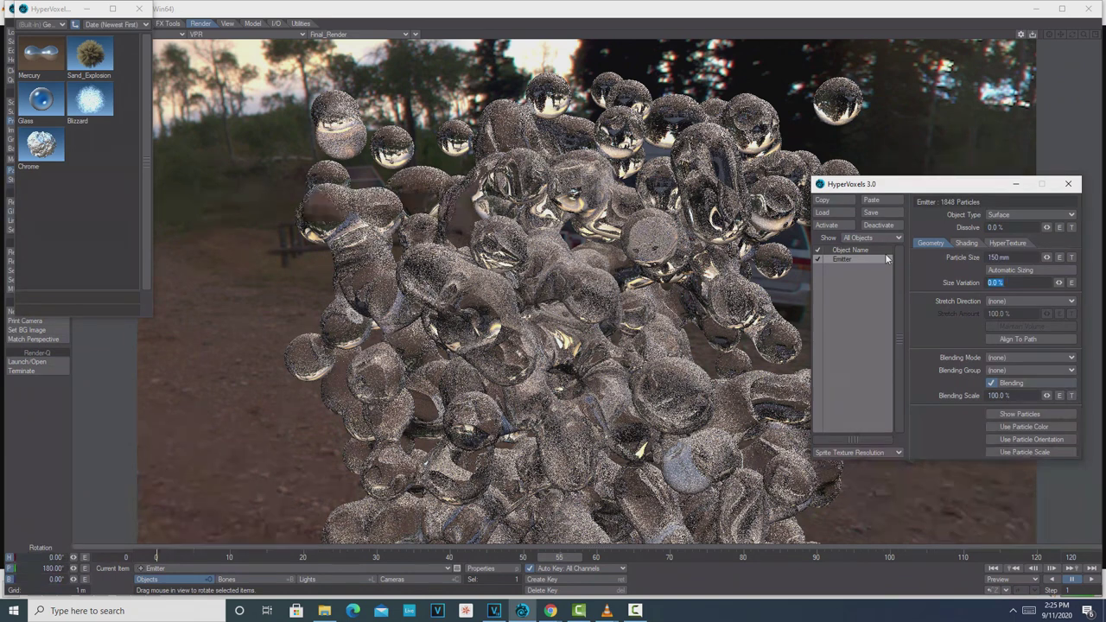
{"action": "key", "text": "Tab"}
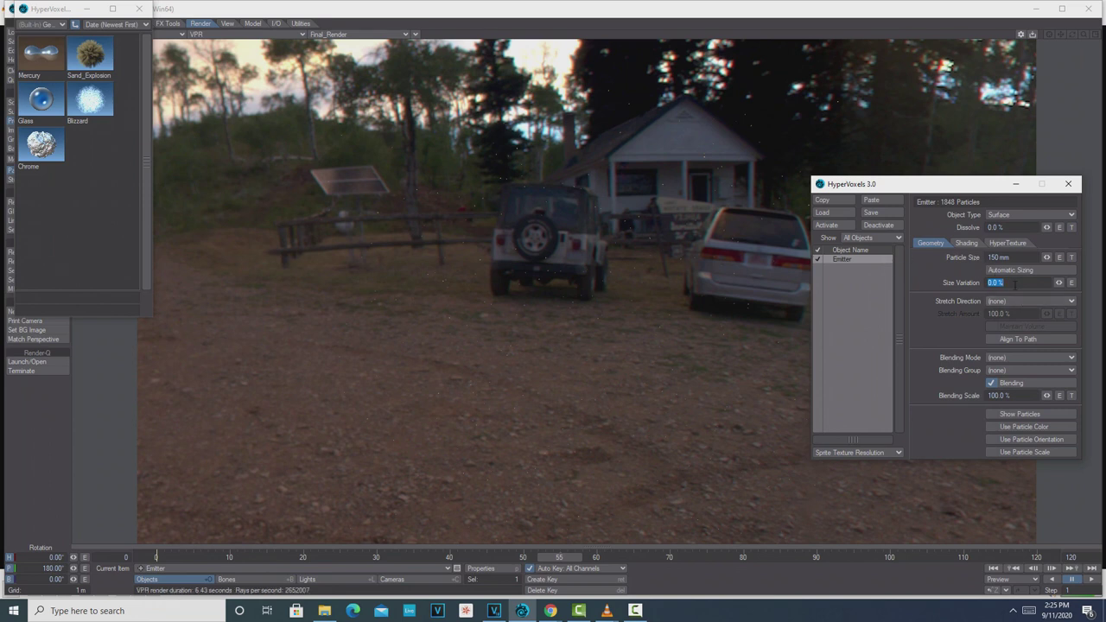
{"action": "type", "text": "50"}
{"action": "key", "text": "Tab"}
Step: Stretch the voxels along Velocity, tune Stretch Amount to about 14%, and play the animation
{"action": "left_click", "coordinate": [1067, 304]}
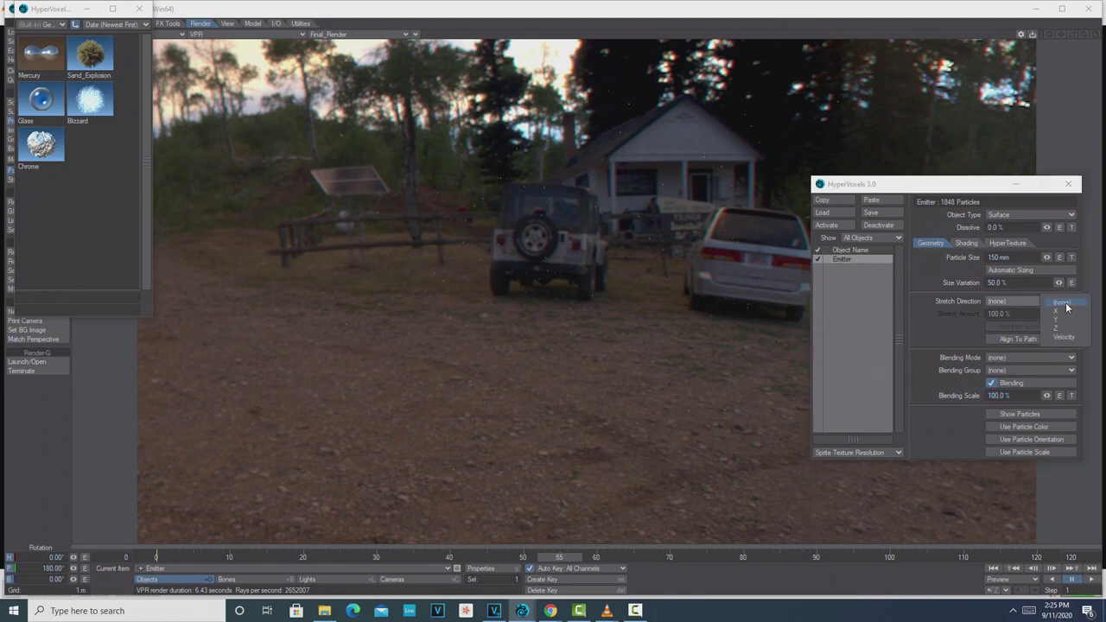
{"action": "left_click", "coordinate": [1064, 338]}
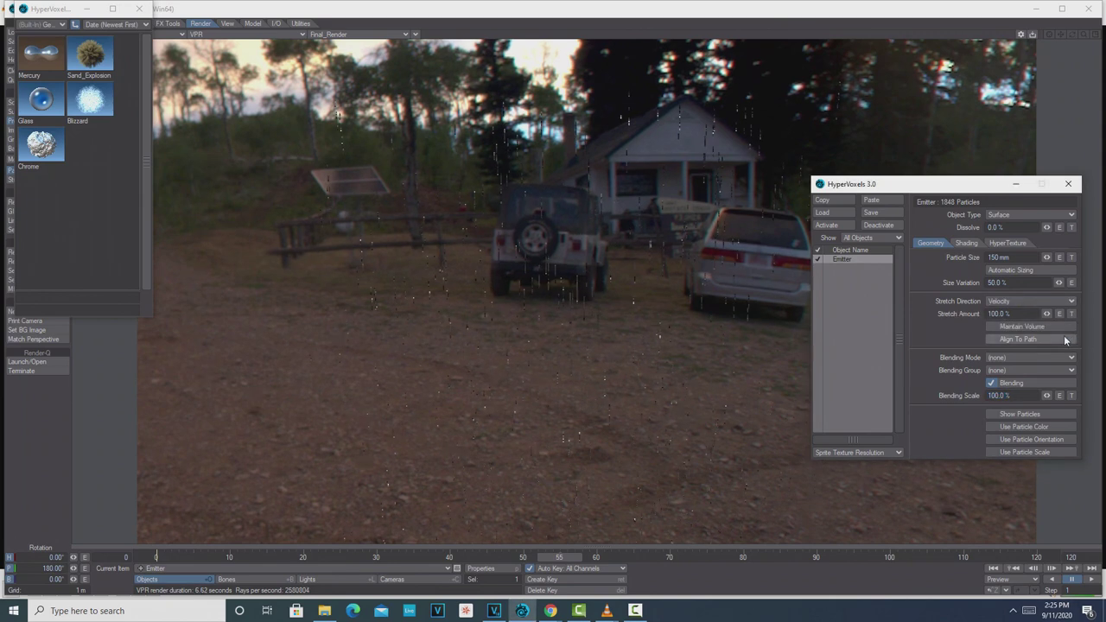
{"action": "left_click", "coordinate": [1037, 315]}
{"action": "type", "text": ".05"}
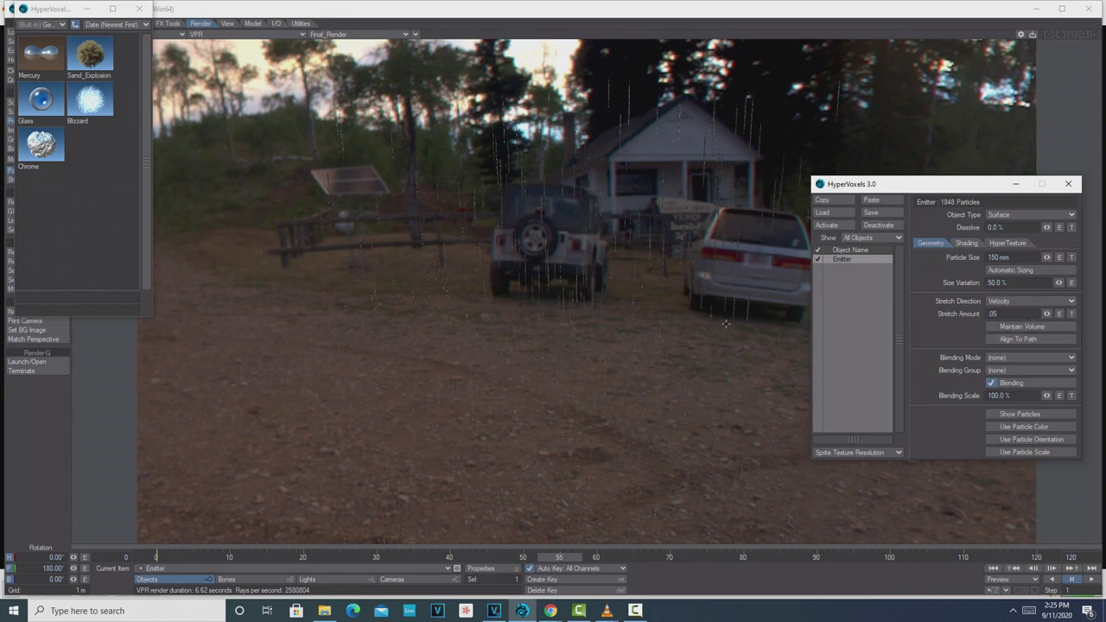
{"action": "key", "text": "Tab"}
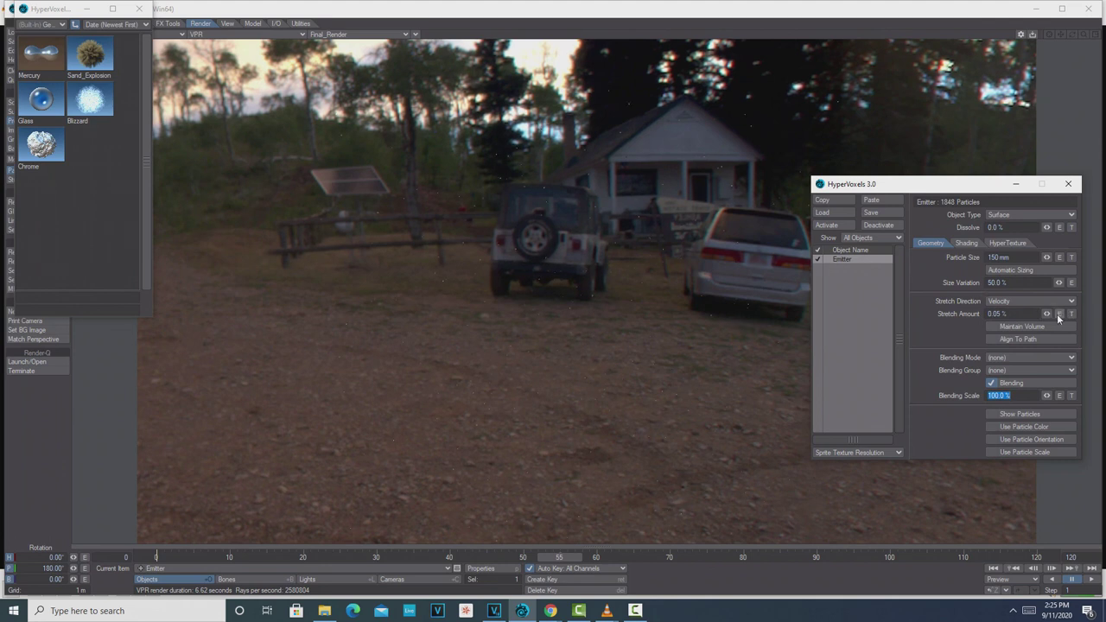
{"action": "left_click", "coordinate": [1017, 314]}
{"action": "double_click", "coordinate": [1017, 314]}
{"action": "type", "text": "1"}
{"action": "key", "text": "Tab"}
{"action": "mouse_move", "coordinate": [1062, 318]}
{"action": "left_mouse_down"}
{"action": "mouse_move", "coordinate": [1046, 314]}
{"action": "mouse_move", "coordinate": [1056, 313]}
{"action": "left_mouse_up"}
{"action": "left_click", "coordinate": [1090, 580]}
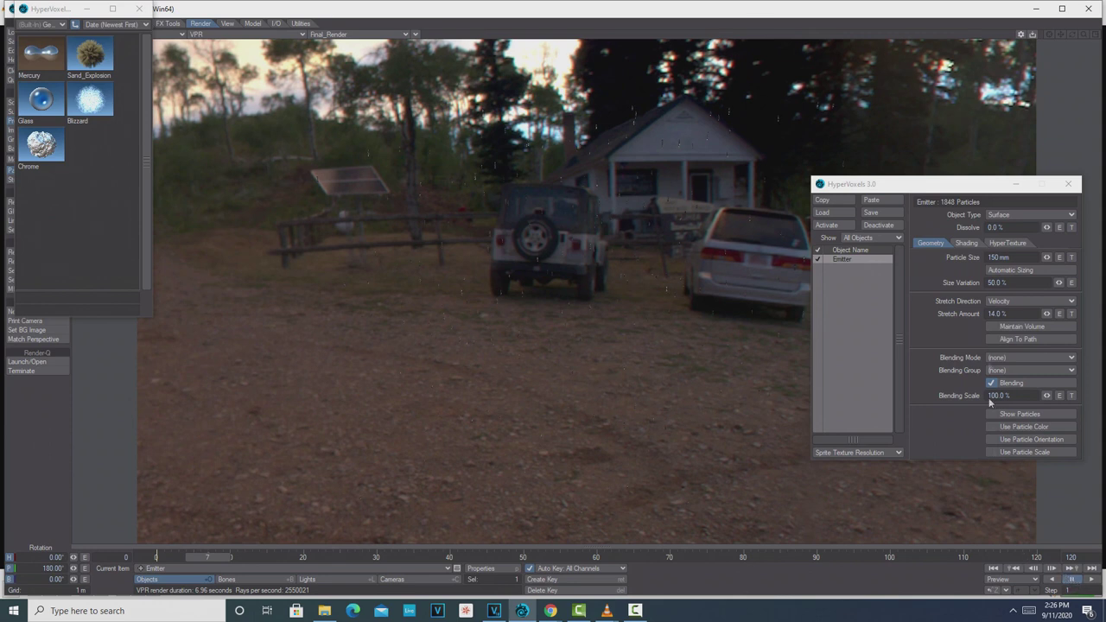
Step: Drop the raindrops' Specularity to 0% and give them a Turbulence hypertexture
{"action": "left_click", "coordinate": [966, 243]}
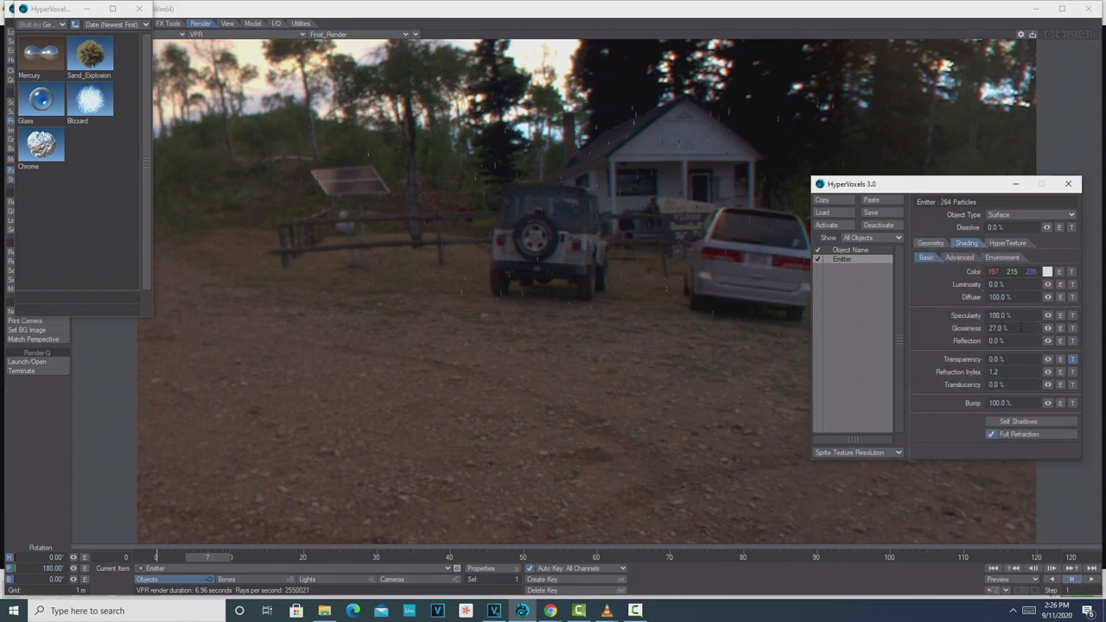
{"action": "left_click_drag", "start_coordinate": [1046, 318], "coordinate": [1002, 320]}
{"action": "left_click", "coordinate": [1008, 243]}
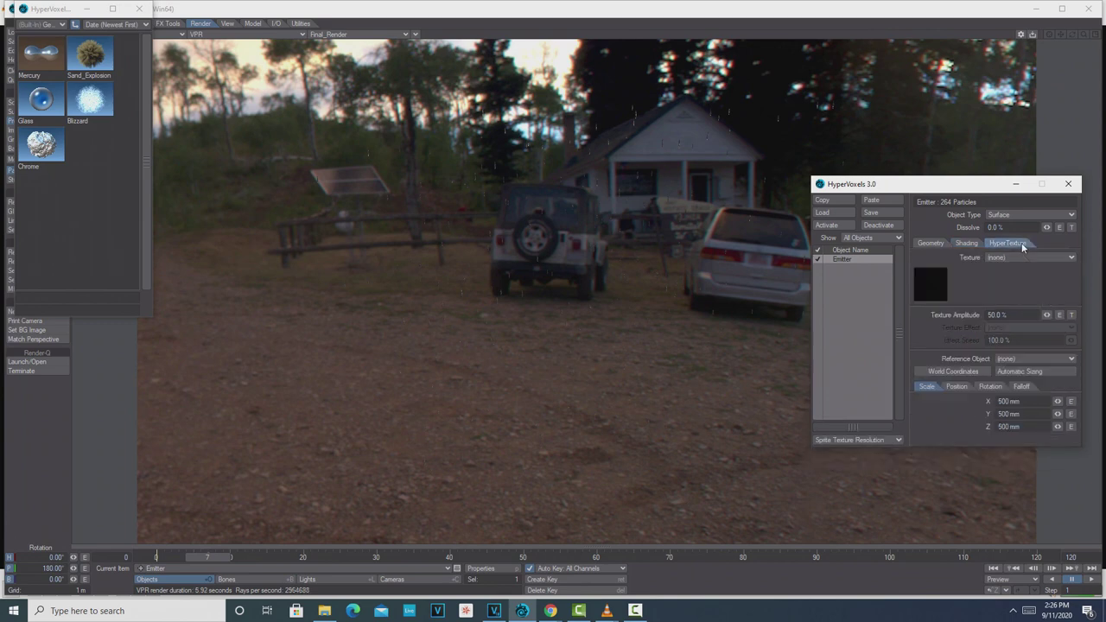
{"action": "left_click", "coordinate": [1072, 258]}
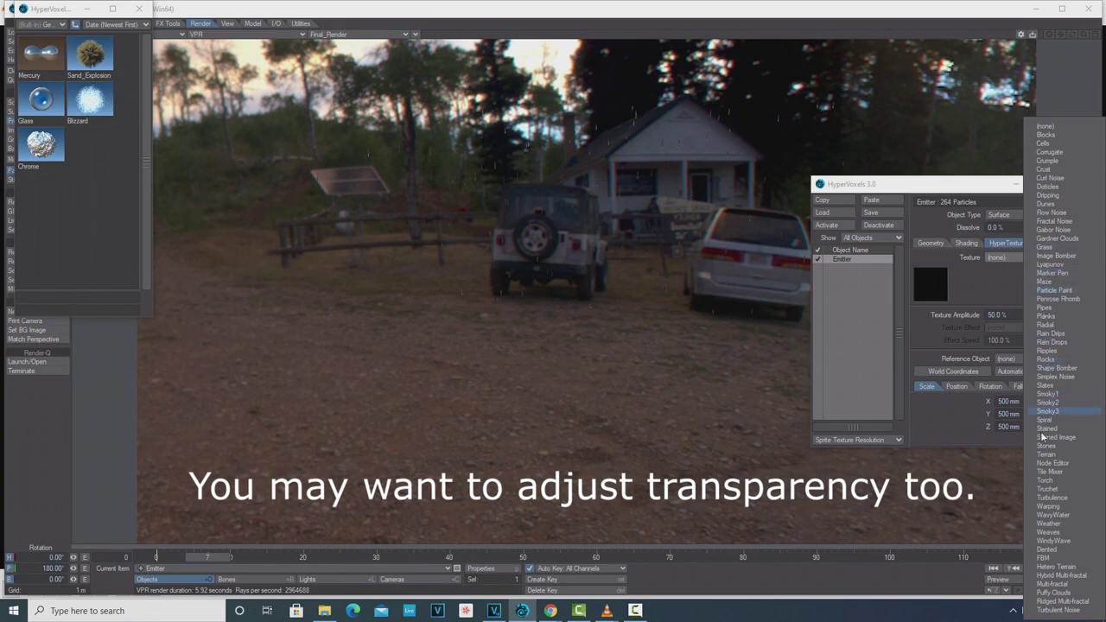
{"action": "left_click", "coordinate": [1060, 498]}
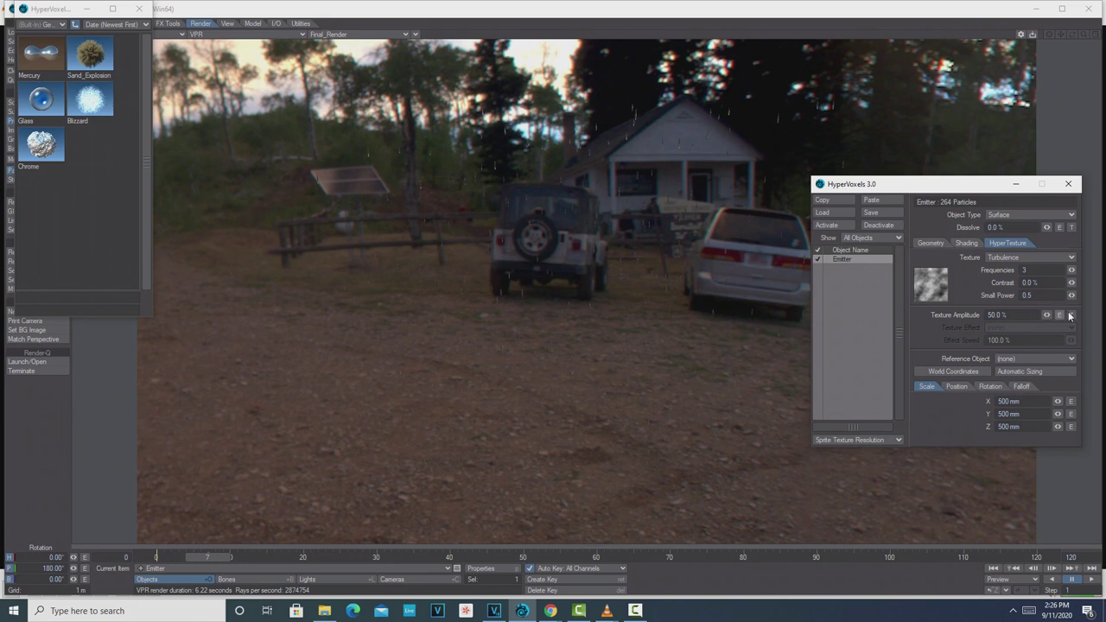
Step: Change the HyperVoxel Particle Size to 100 mm and play the rain animation
{"action": "left_click", "coordinate": [931, 244]}
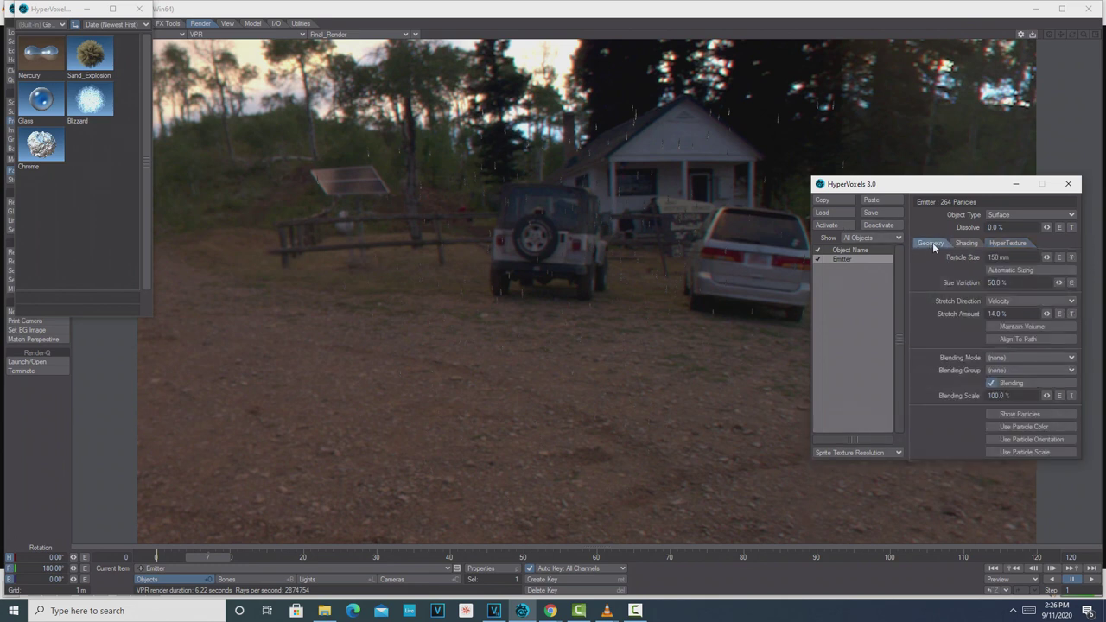
{"action": "left_click_drag", "start_coordinate": [1020, 257], "coordinate": [936, 257]}
{"action": "key", "text": "BackSpace"}
{"action": "type", "text": "100"}
{"action": "key", "text": "Tab"}
{"action": "left_click", "coordinate": [1093, 582]}
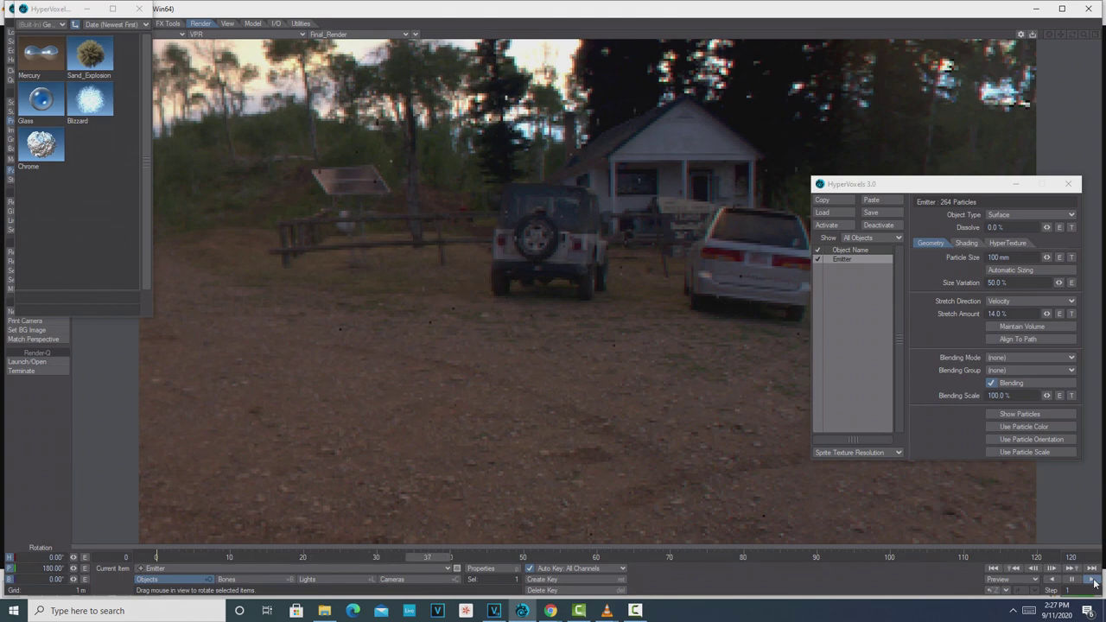